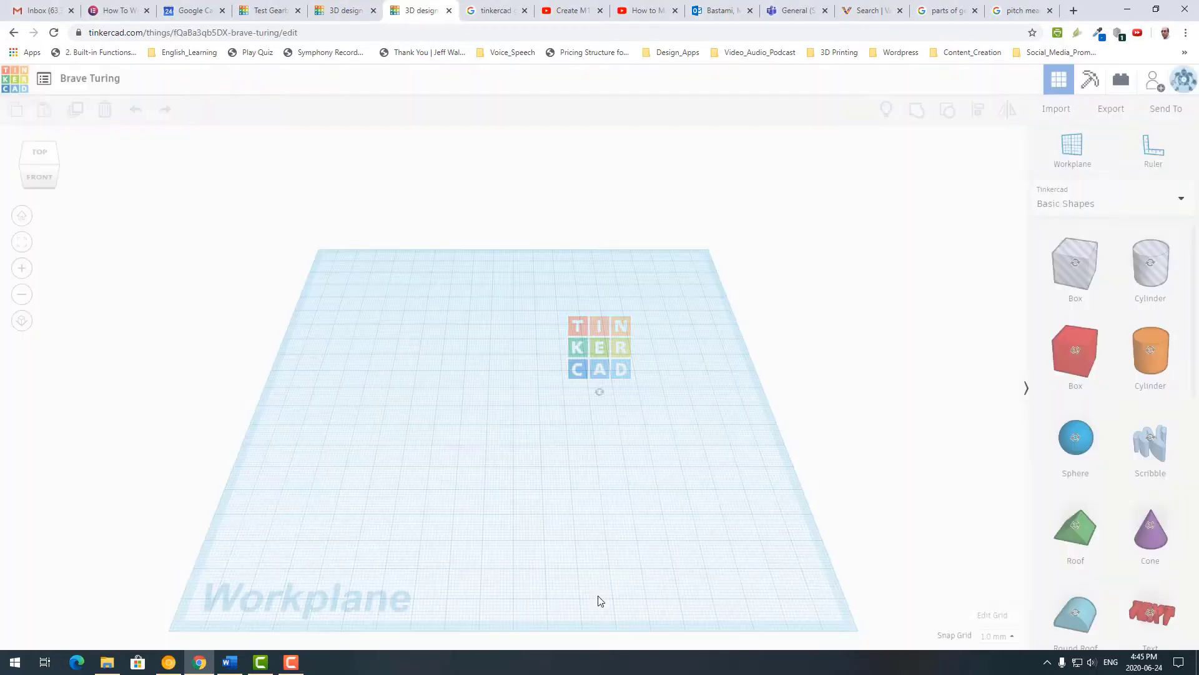
Step: Rename the design as Gears
click(113, 81)
text(Gears)
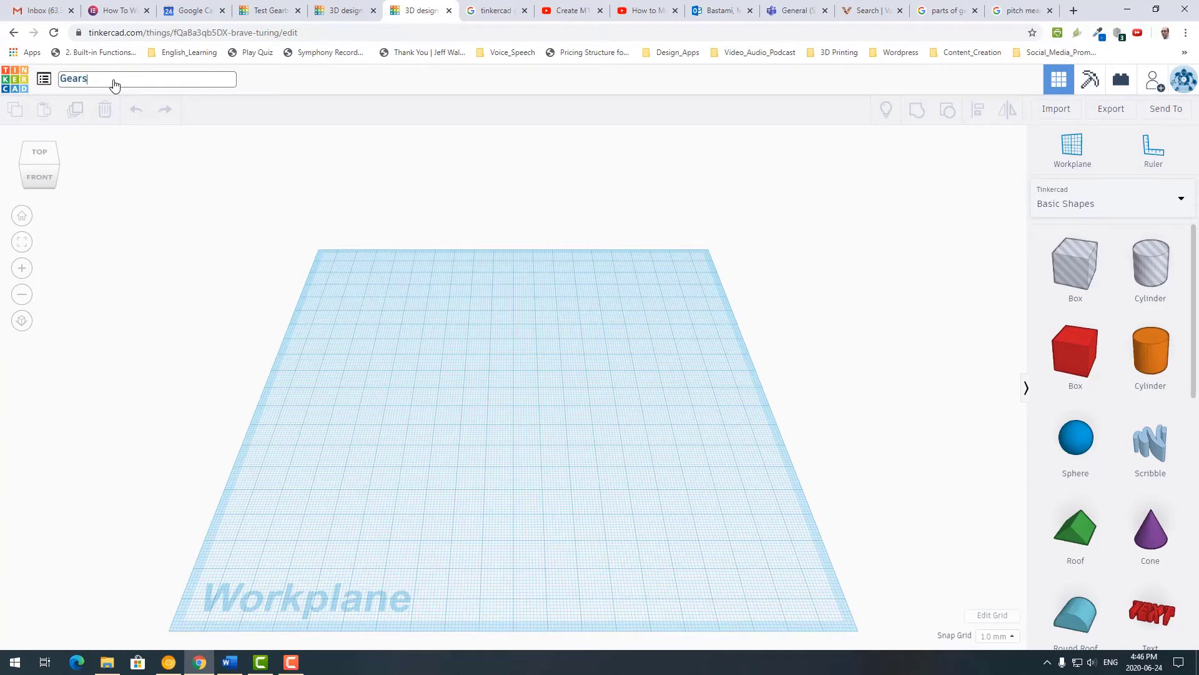
key(Return)
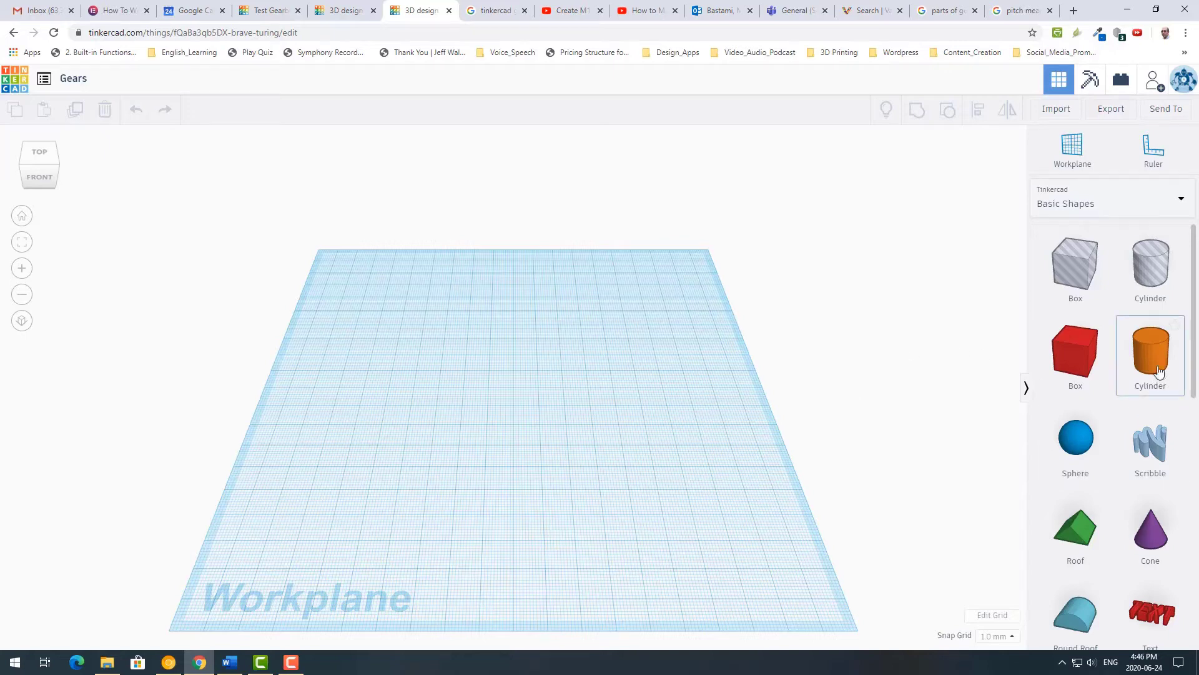
Step: Place a solid cylinder on the workplane and set both its width and length to 12 mm
drag(1150, 362, 422, 361)
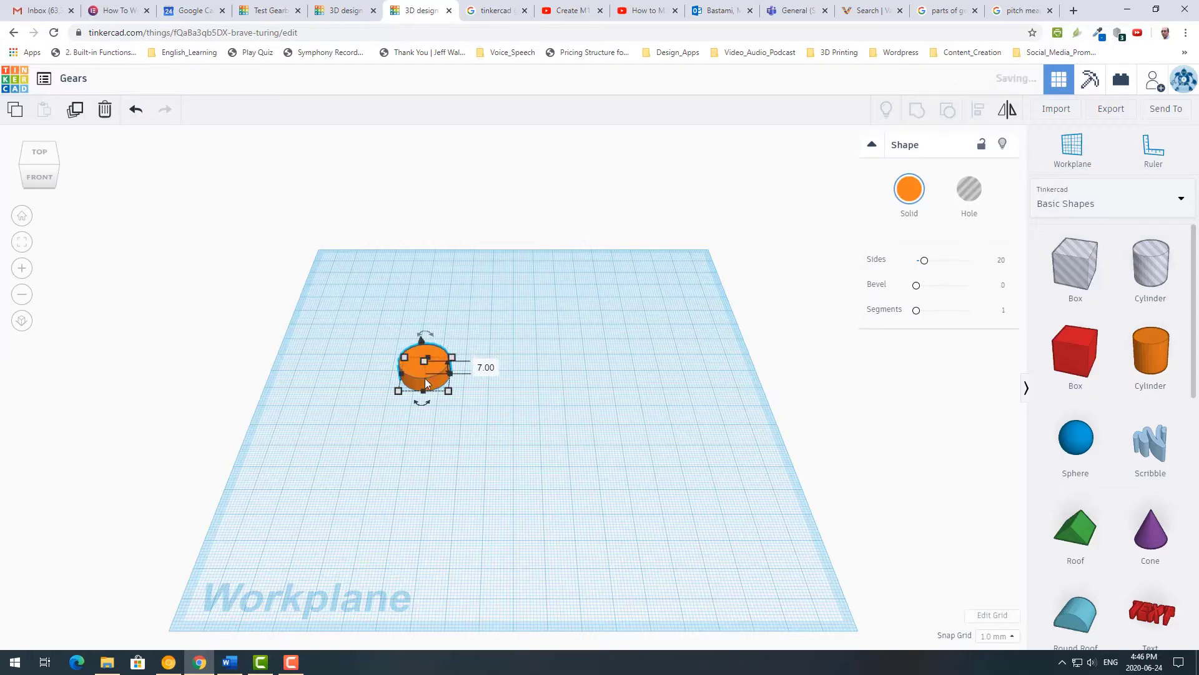
mouse_move(449, 390)
mouse_down()
mouse_move(460, 406)
mouse_move(450, 398)
mouse_up()
click(418, 443)
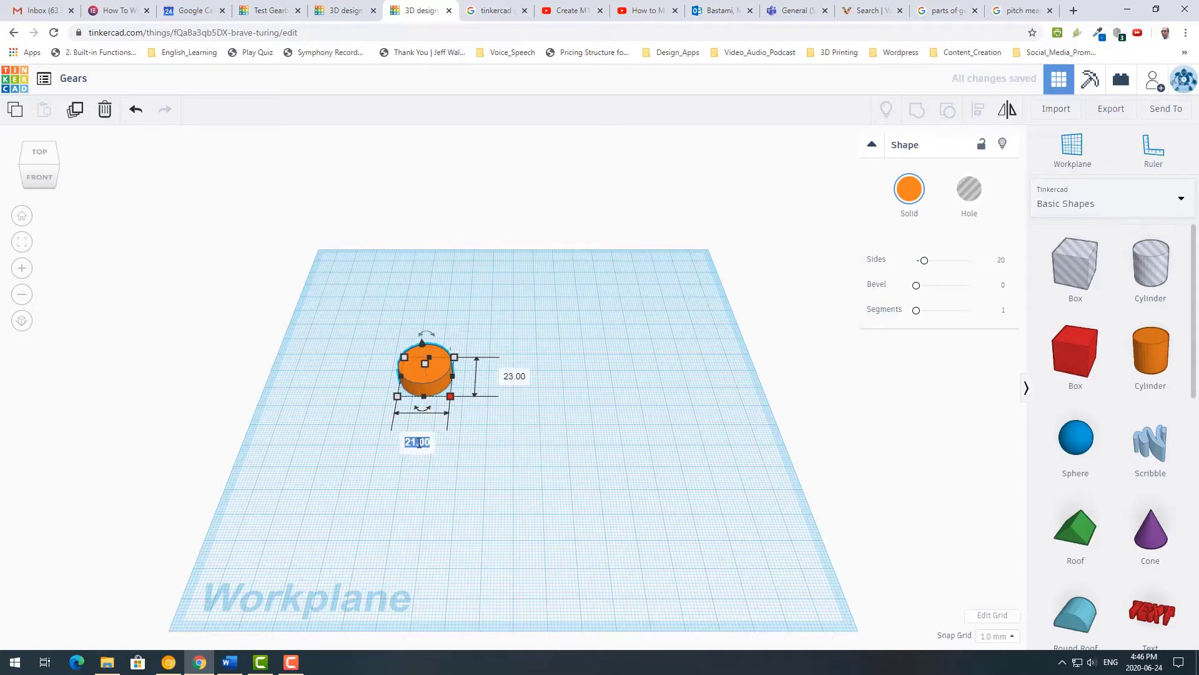
text(12)
click(518, 376)
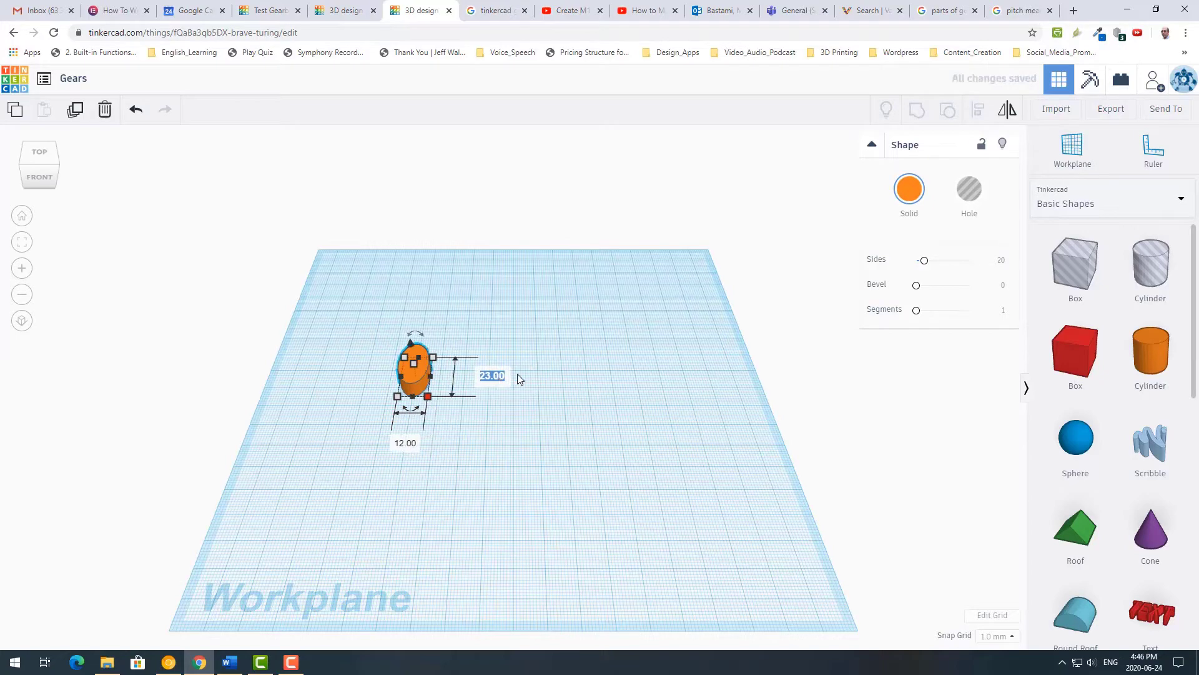
text(12)
key(Return)
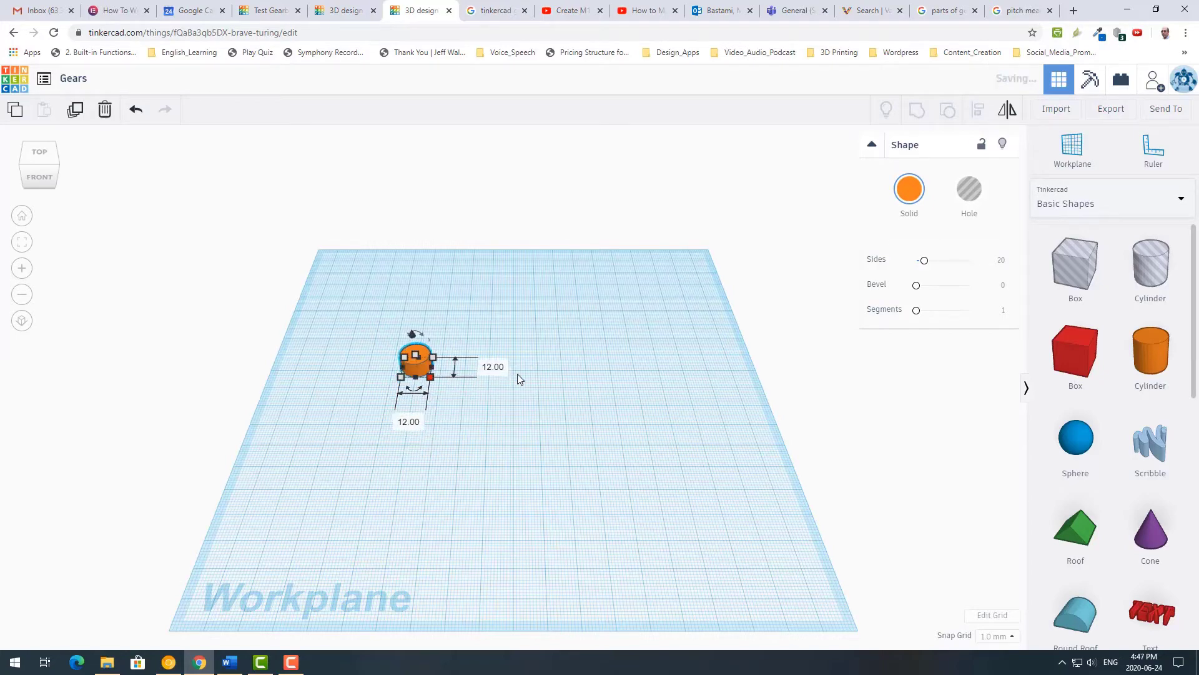
Step: Reduce the cylinder's height to 6 mm
scroll(482, 469, up, 2)
scroll(490, 477, up, 2)
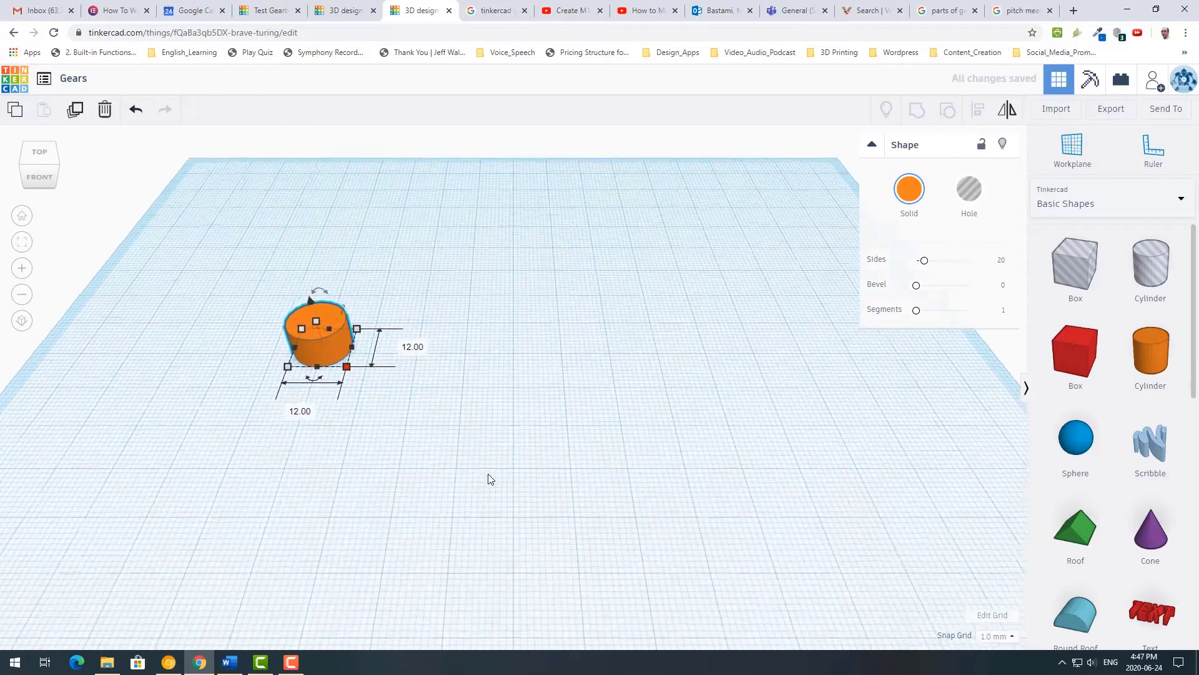
click(279, 308)
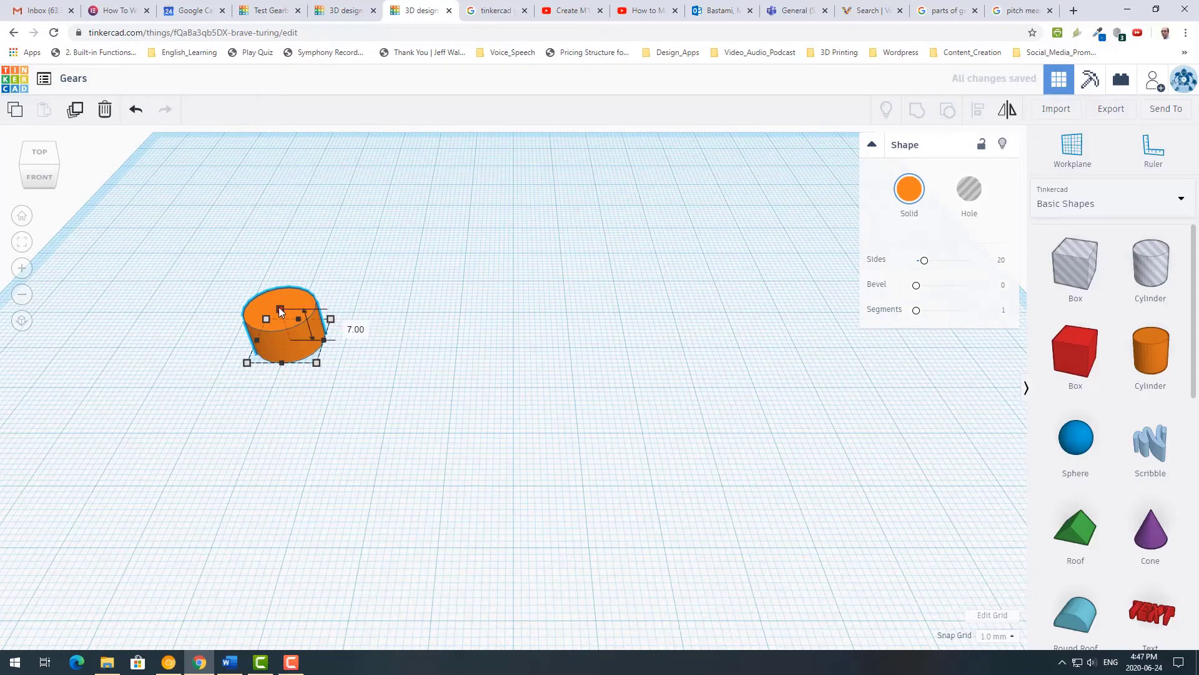
drag(279, 310, 279, 310)
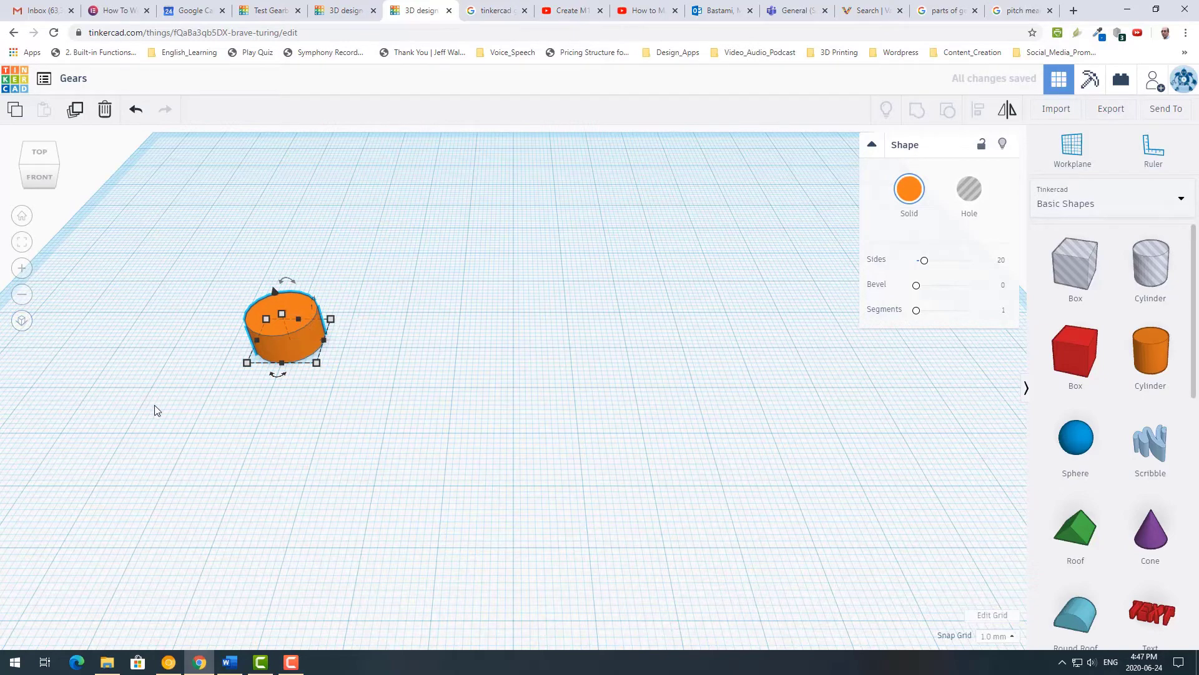
Step: Place a second solid cylinder beside the first one and lower its height to 3 mm
middle_drag(155, 407, 543, 458)
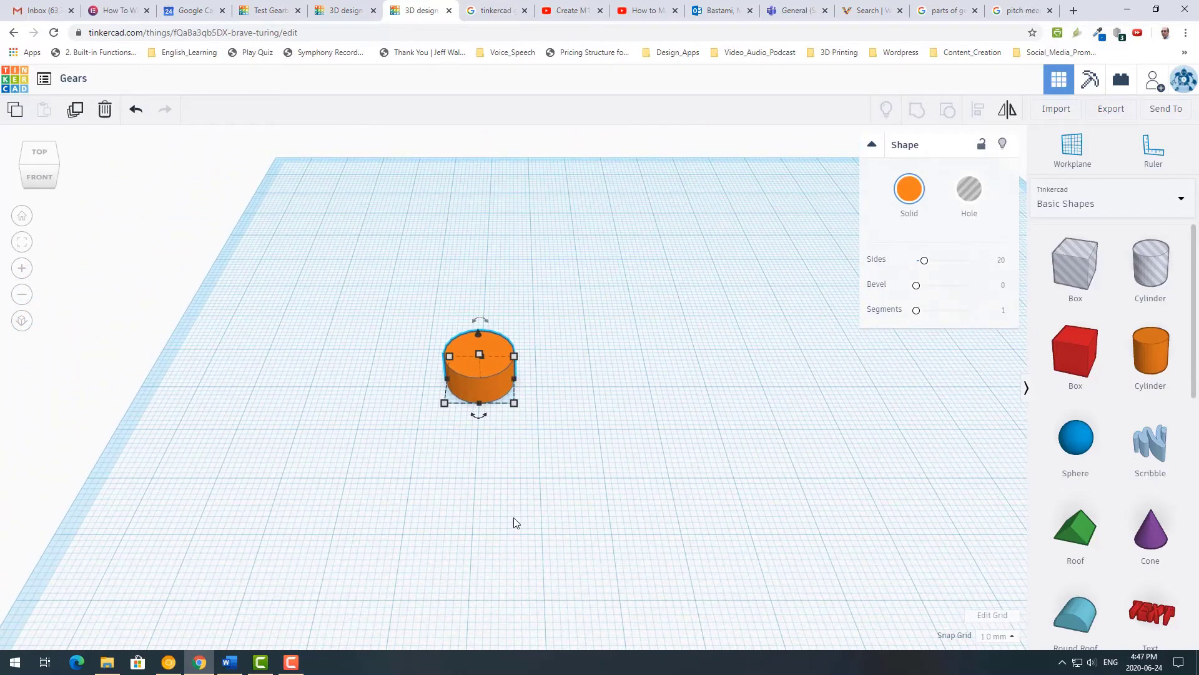
scroll(516, 523, up, 2)
scroll(516, 524, up, 2)
scroll(525, 528, down, 2)
right_drag(582, 515, 584, 471)
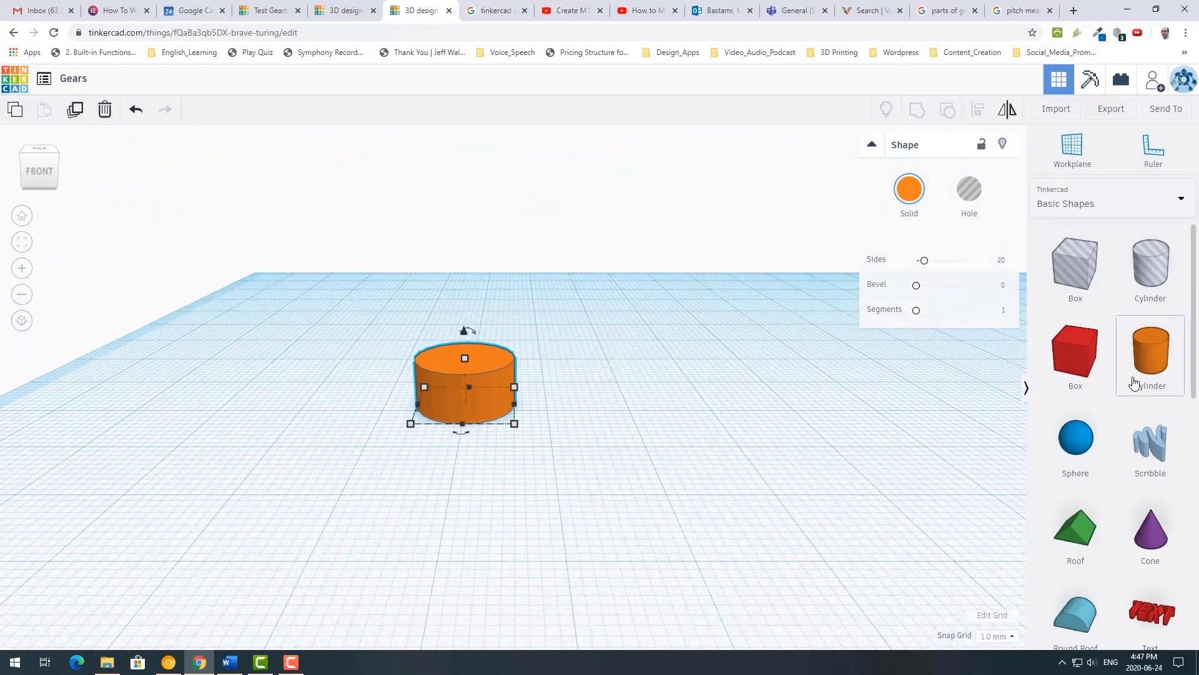
drag(1151, 371, 622, 474)
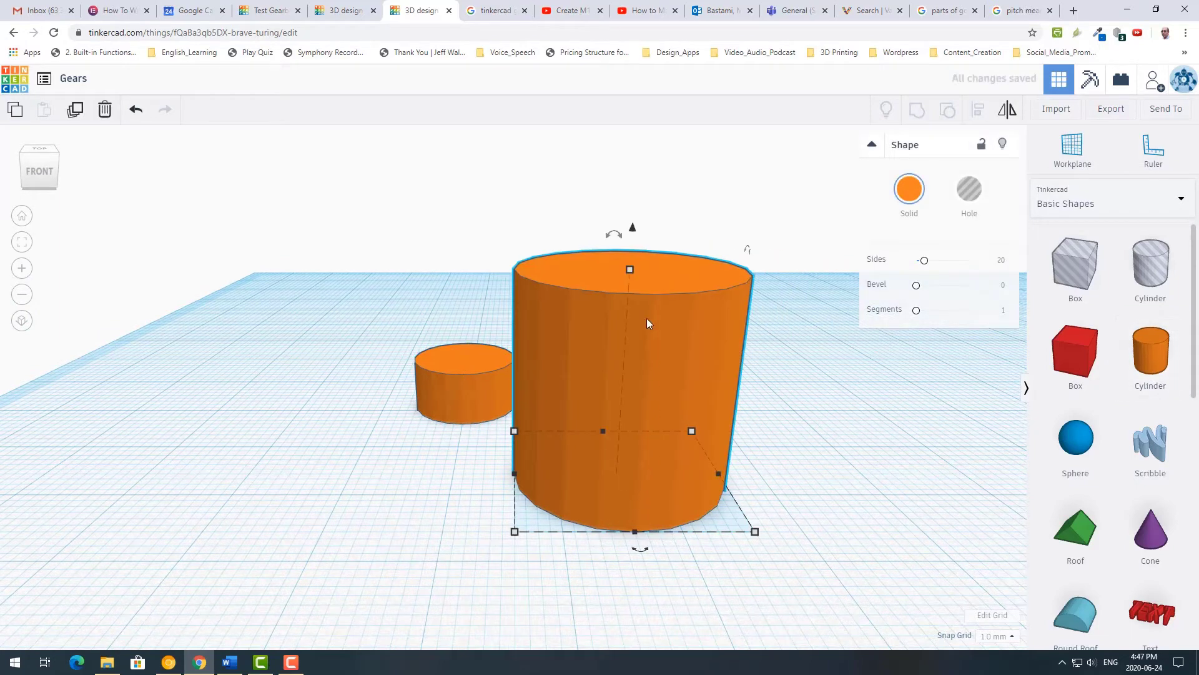
drag(629, 270, 582, 448)
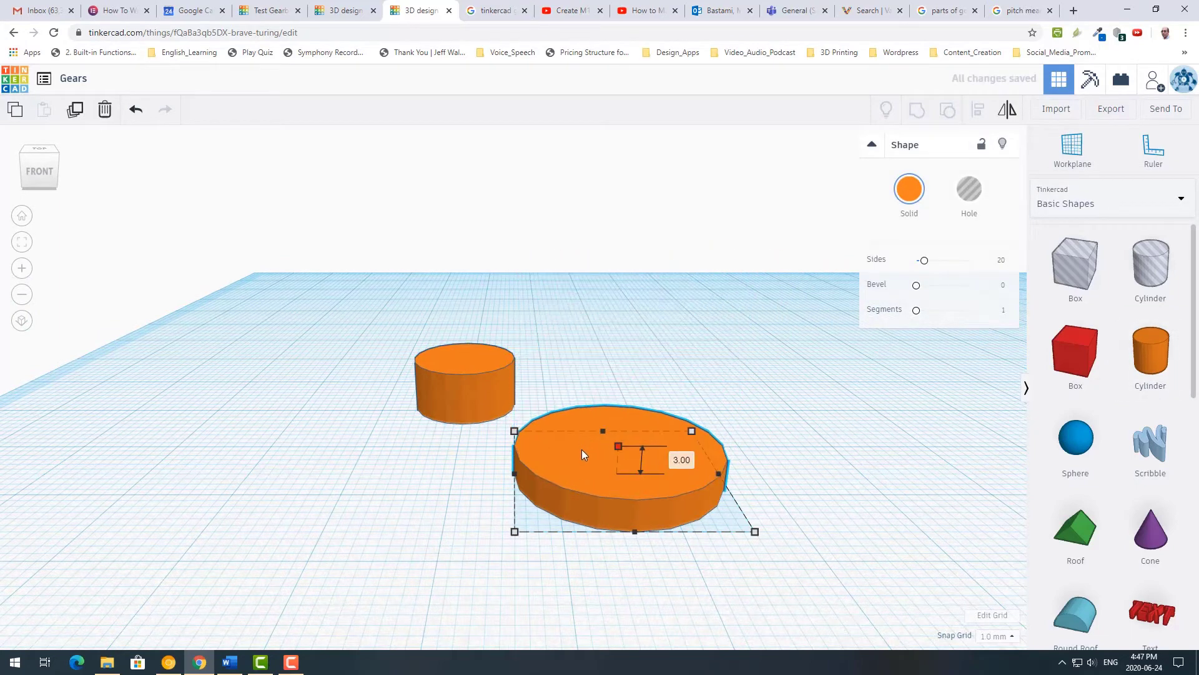
Step: Shrink the second cylinder into a thin oval tooth with a width of 1 mm and a length of 3 mm
drag(514, 531, 726, 532)
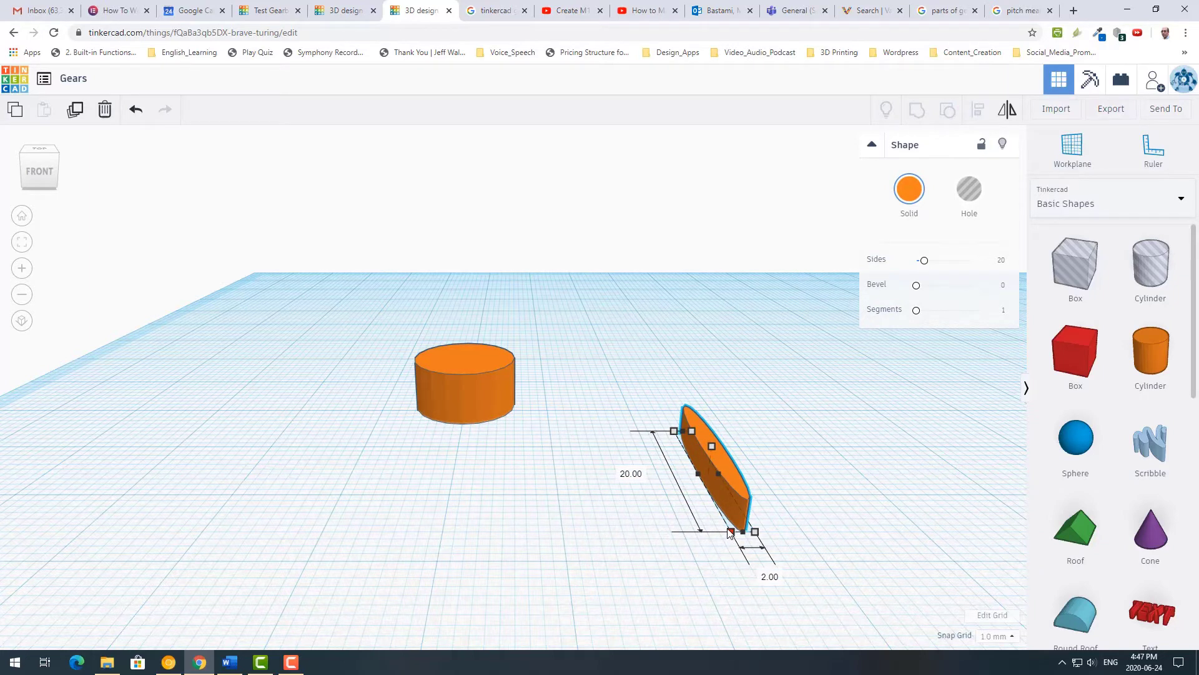
drag(729, 532, 731, 531)
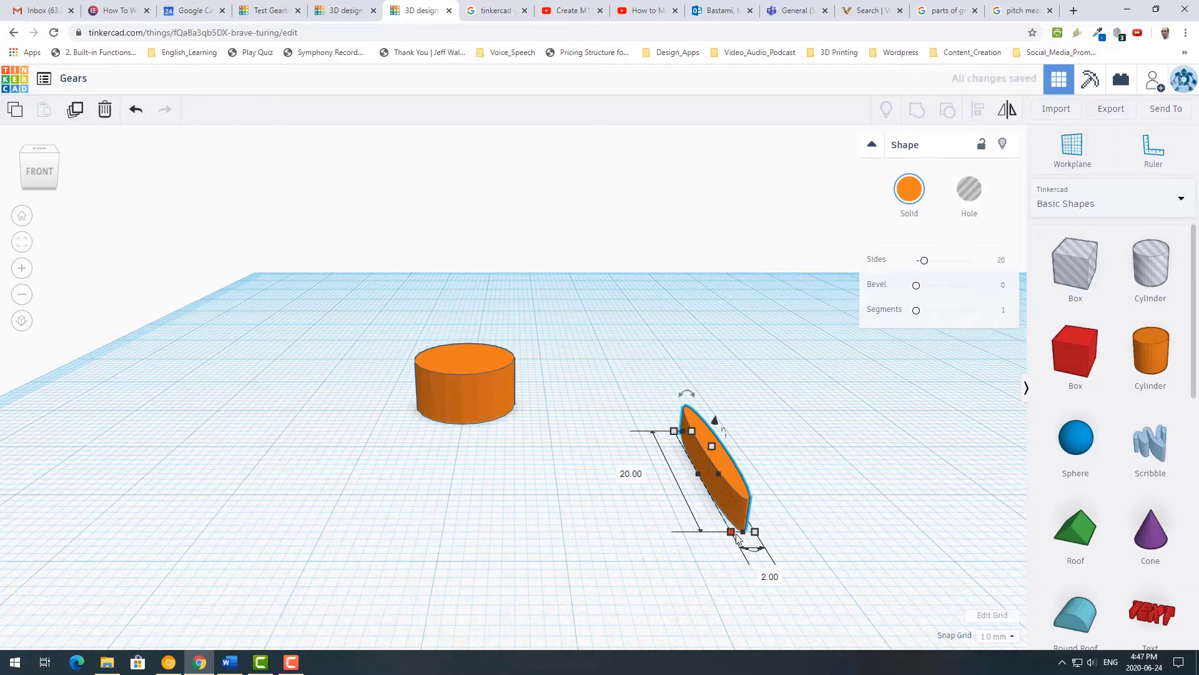
click(769, 575)
text(1)
key(Return)
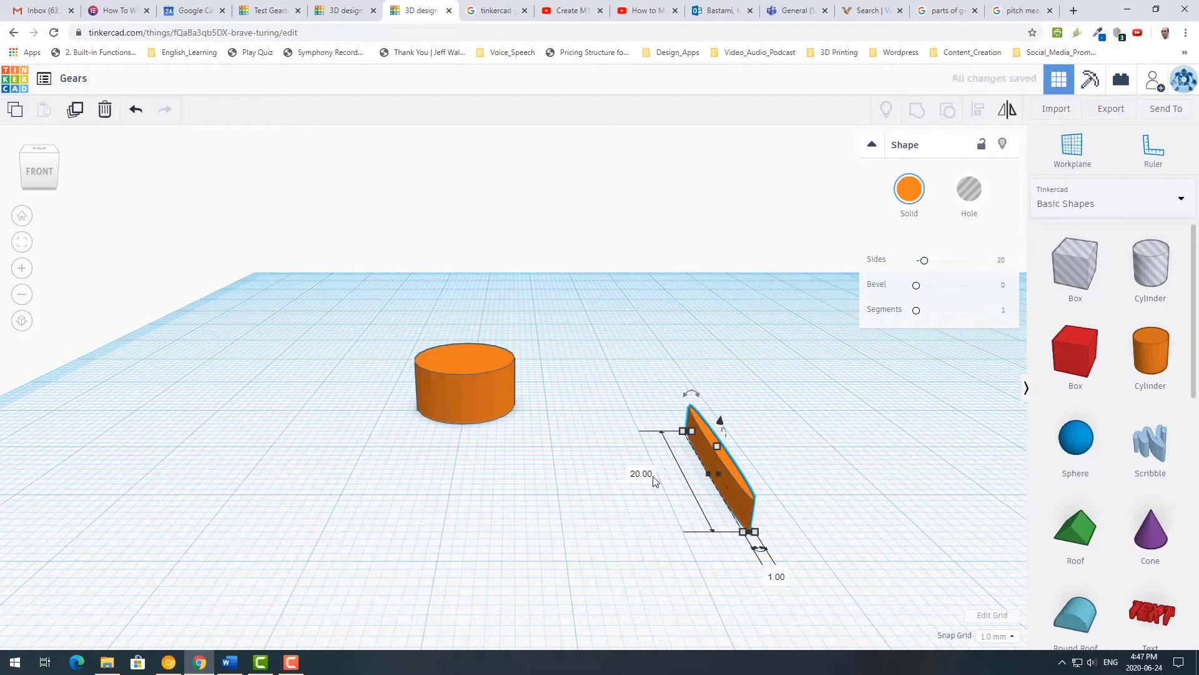
click(641, 473)
text(3)
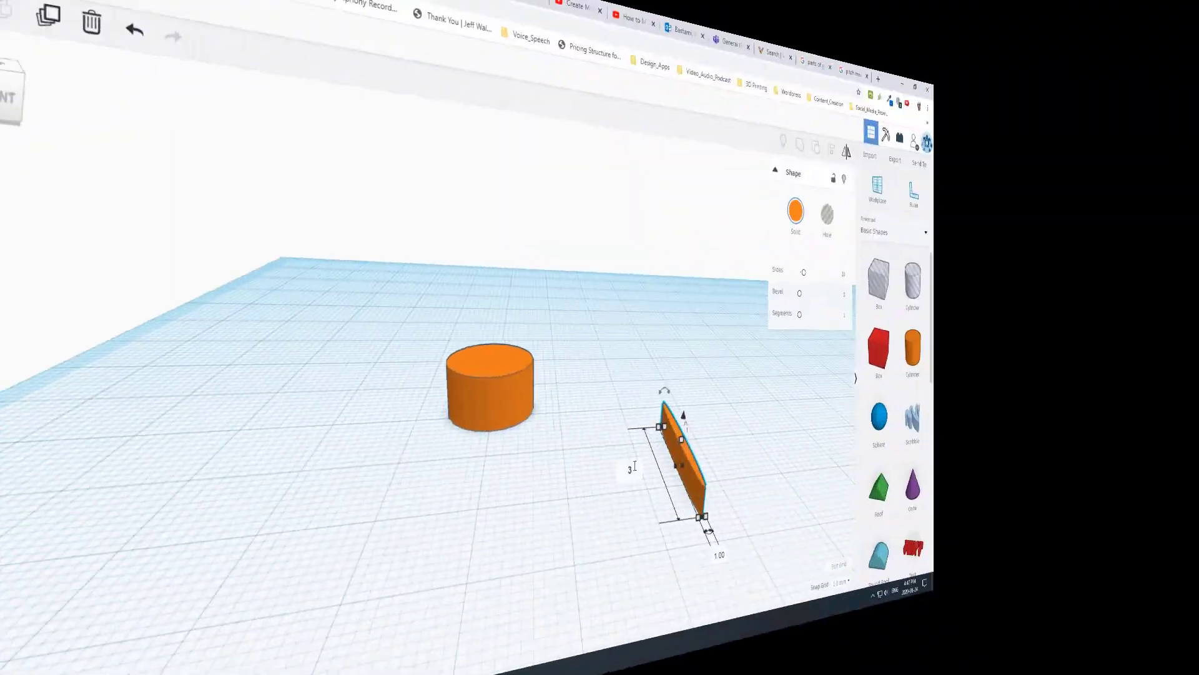
key(Return)
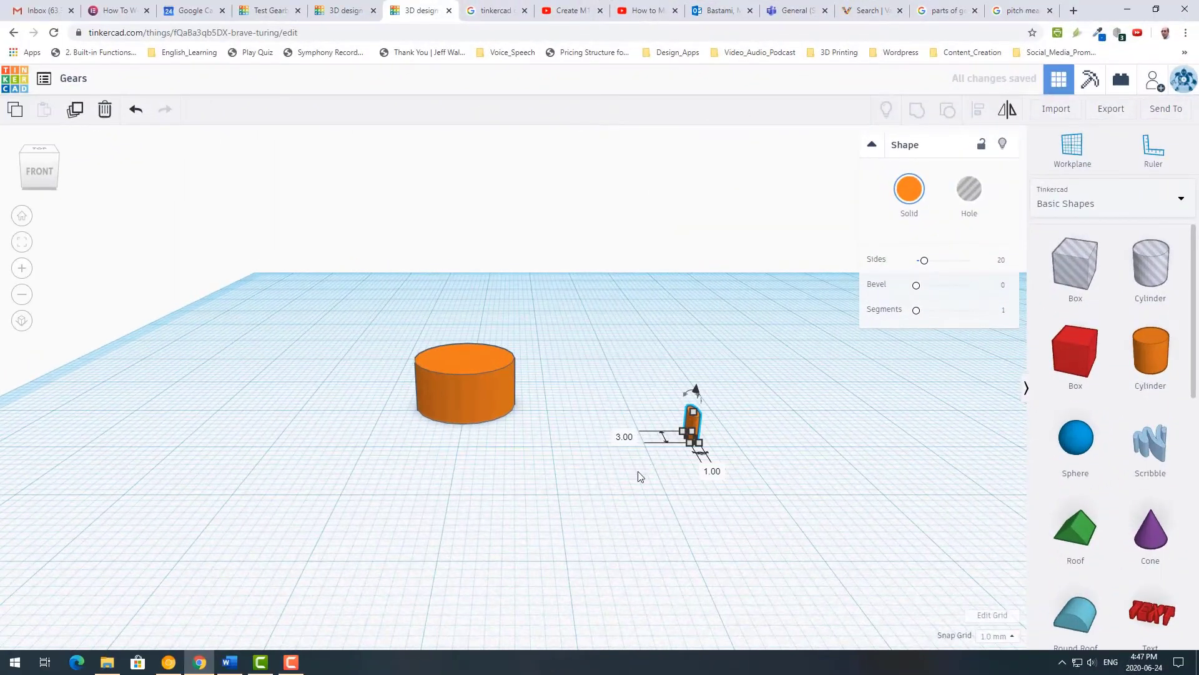
Step: Set the oval tooth's height to 6 mm and compare it with the large cylinder's height
right_drag(732, 449, 730, 492)
scroll(734, 500, up, 3)
scroll(733, 501, up, 1)
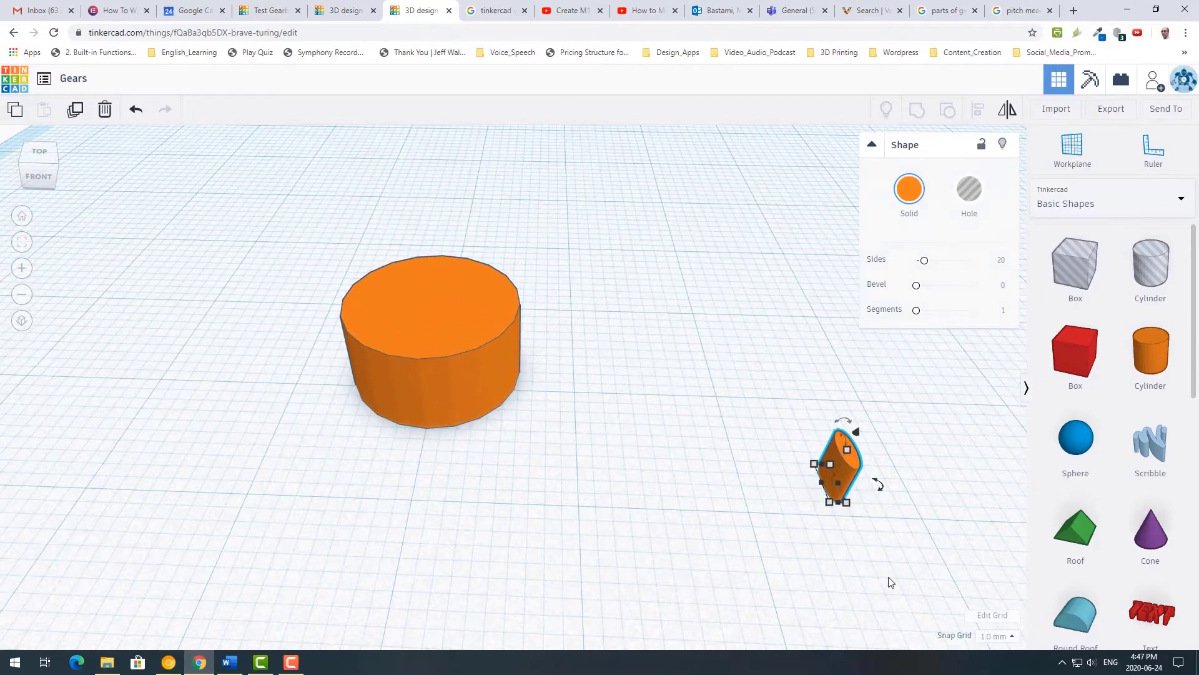
right_drag(889, 581, 869, 564)
mouse_move(850, 494)
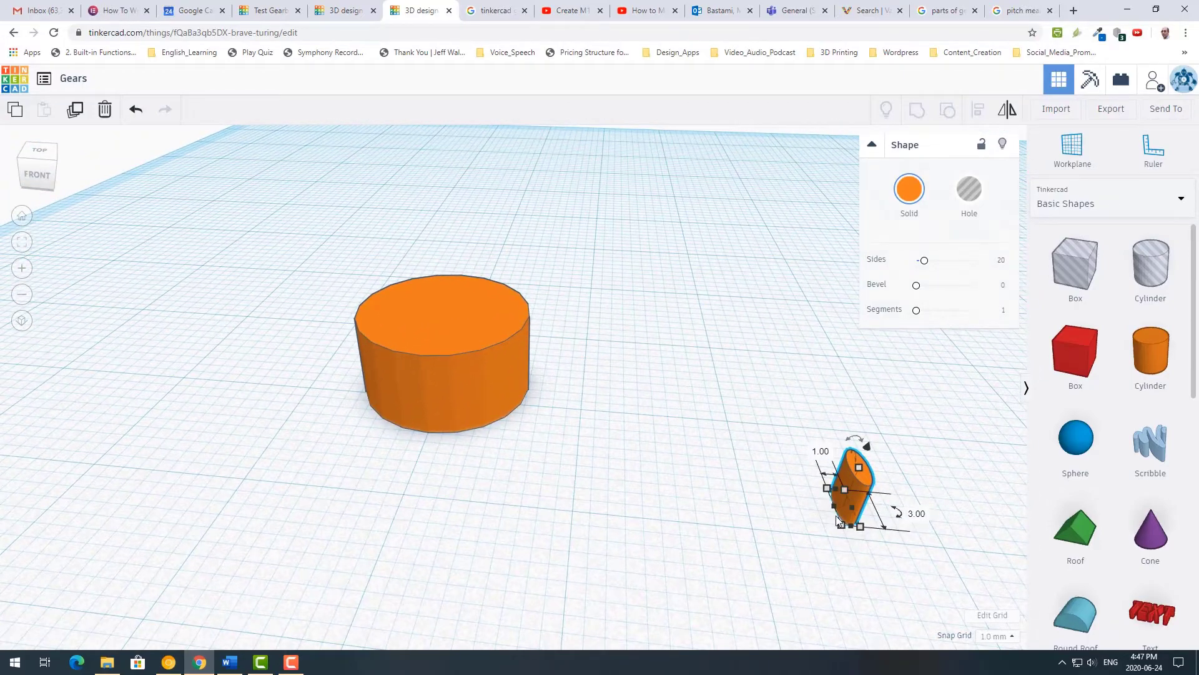
right_drag(519, 535, 451, 414)
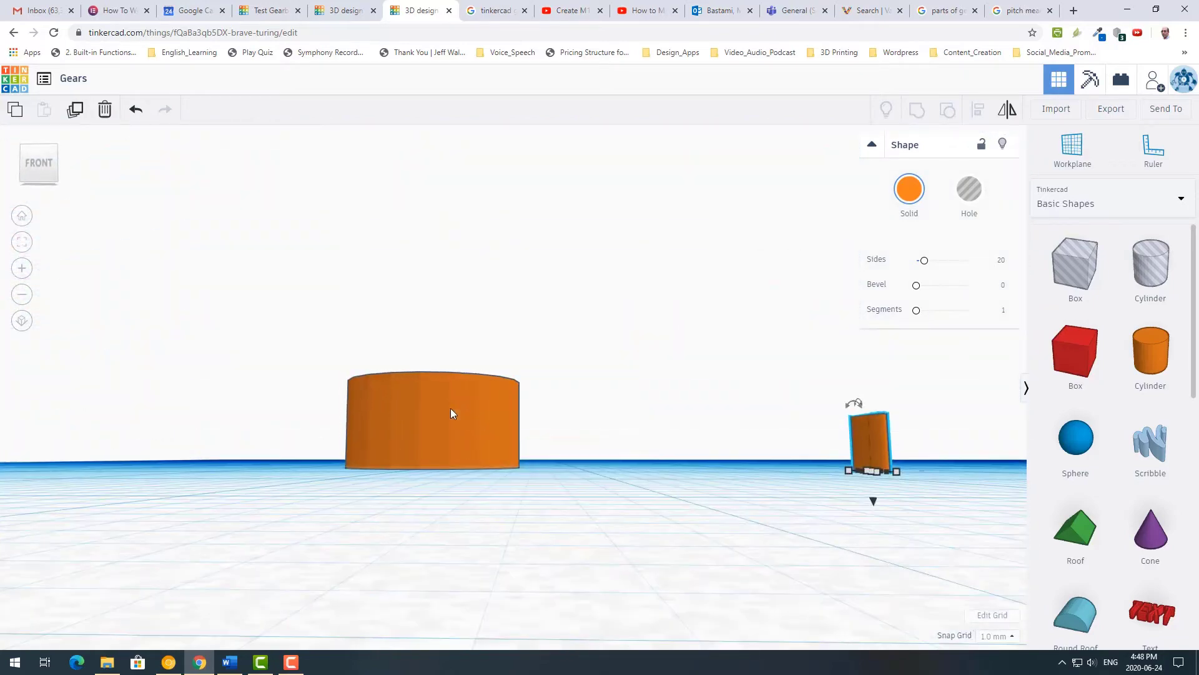
click(451, 414)
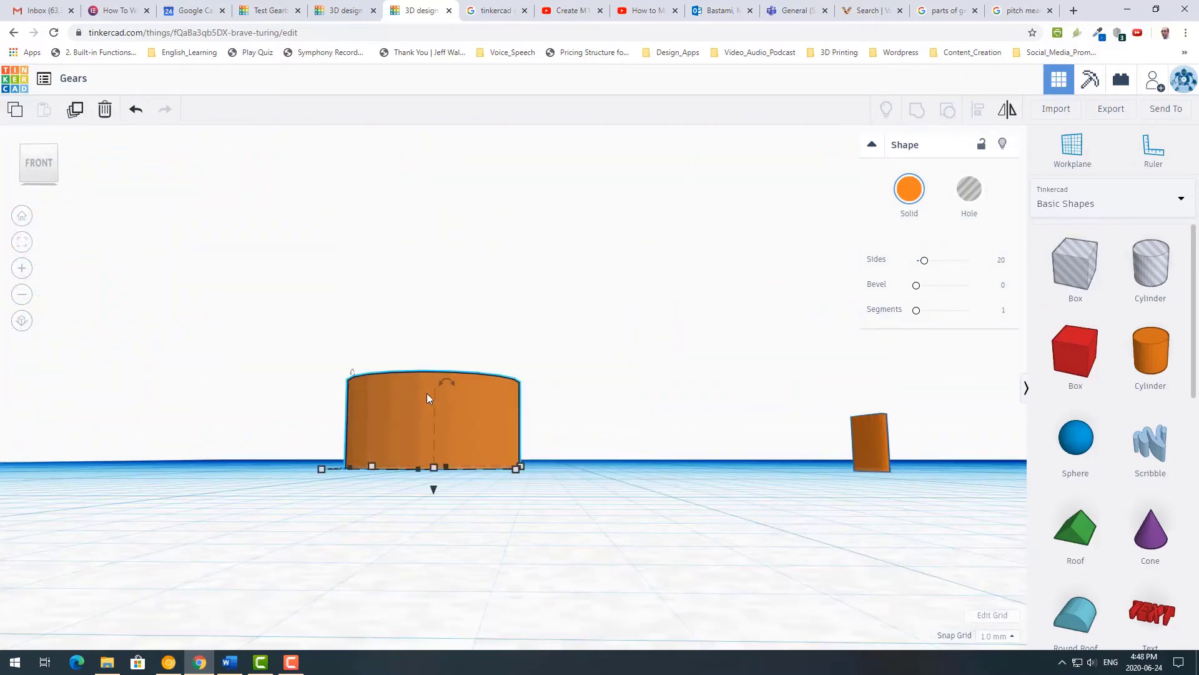
click(874, 456)
right_drag(863, 440, 817, 574)
scroll(819, 574, down, 3)
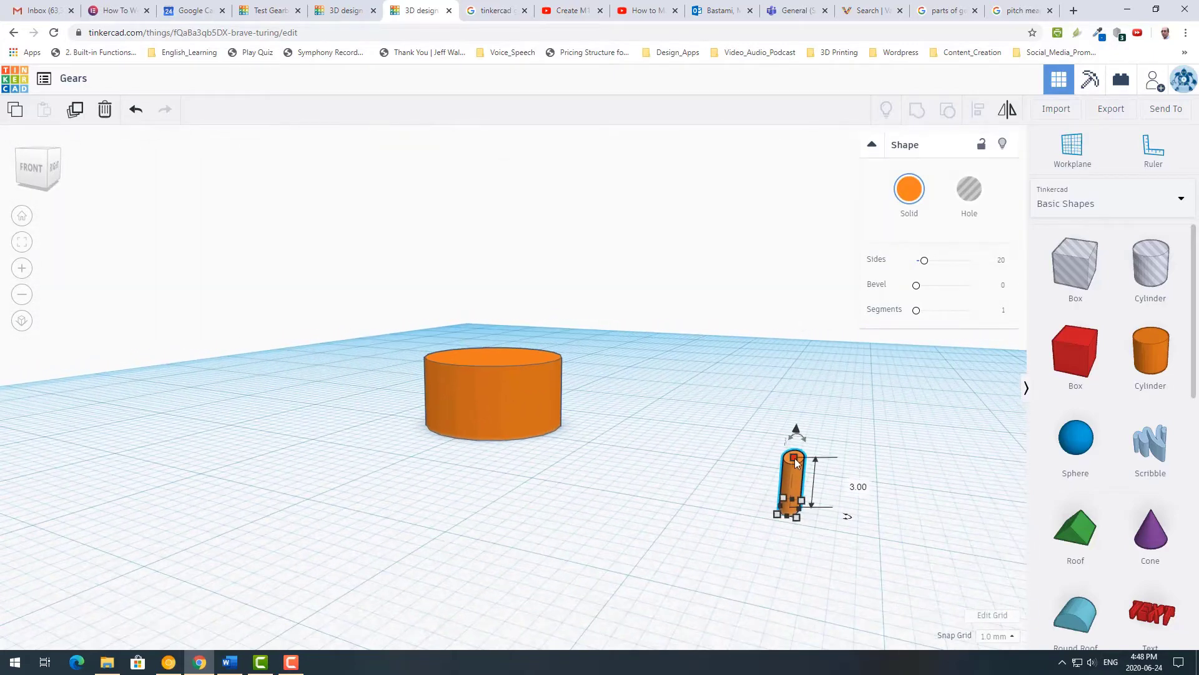
click(851, 482)
text(6)
key(Return)
click(481, 399)
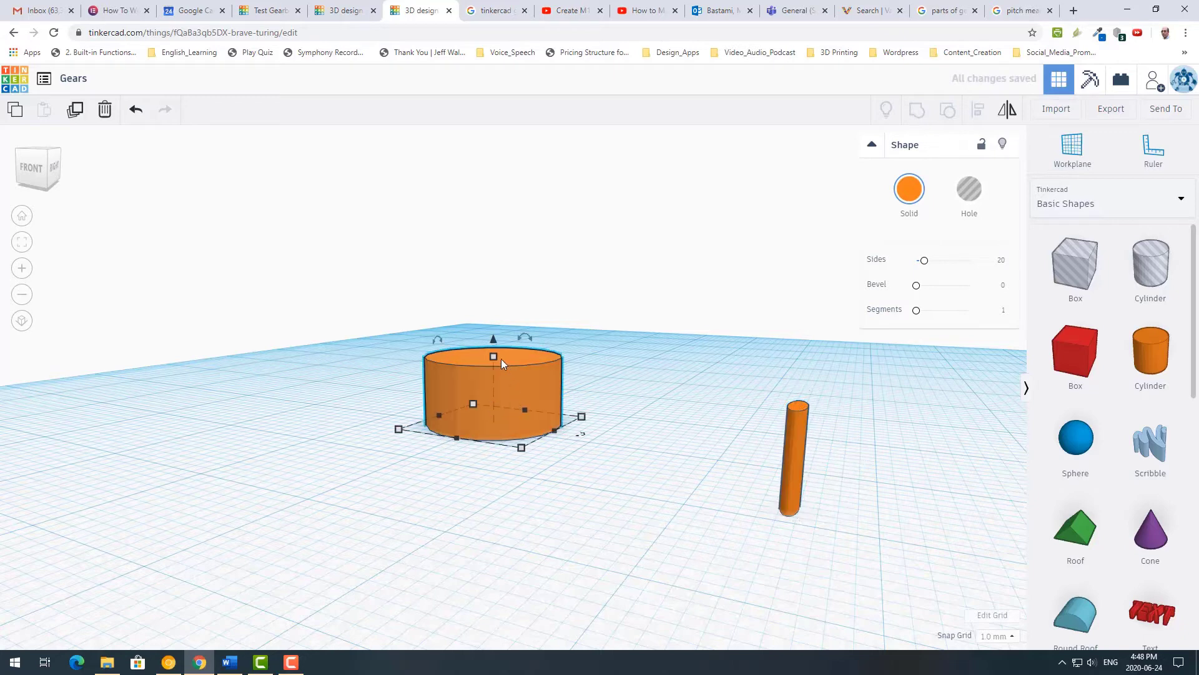
mouse_move(497, 358)
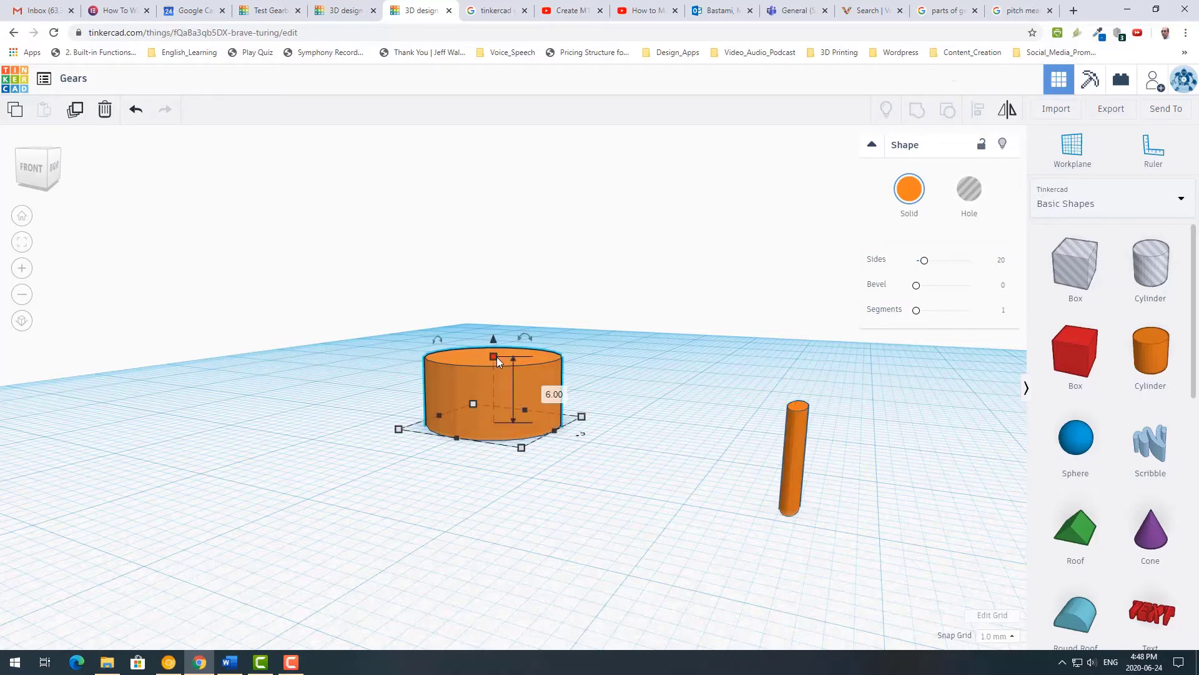
Step: Move the oval tooth to the front edge of the large cylinder so that it partly overlaps the rim
click(790, 461)
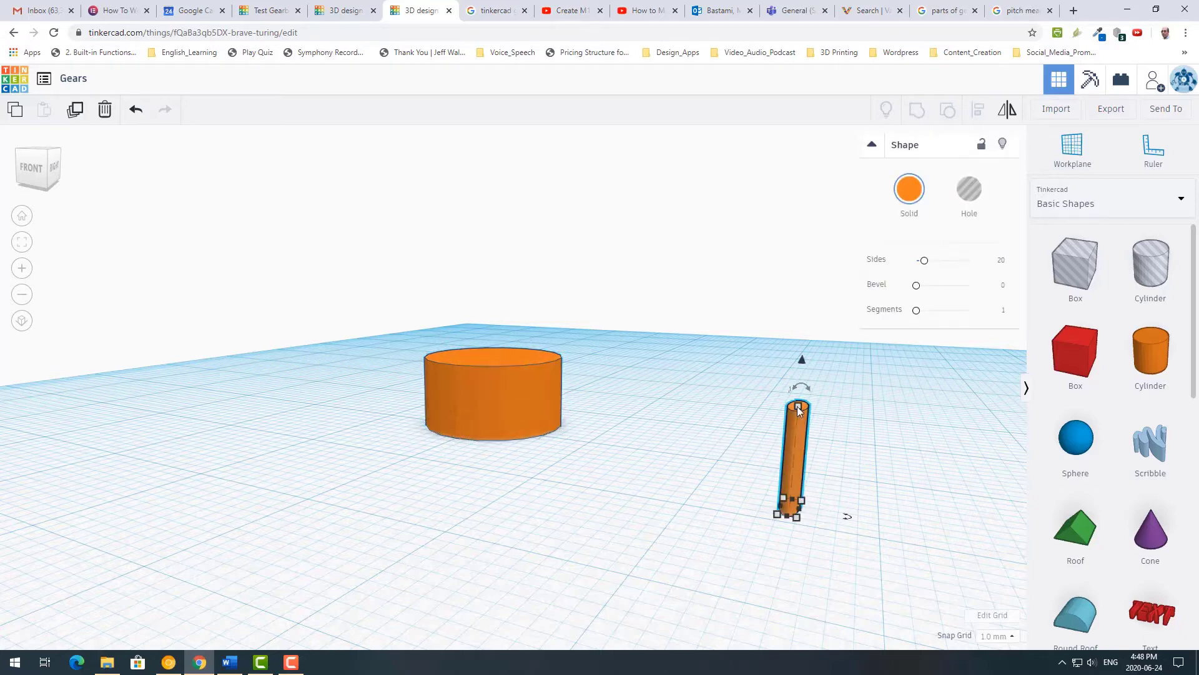
mouse_move(798, 406)
right_drag(524, 533, 550, 568)
drag(780, 422, 474, 462)
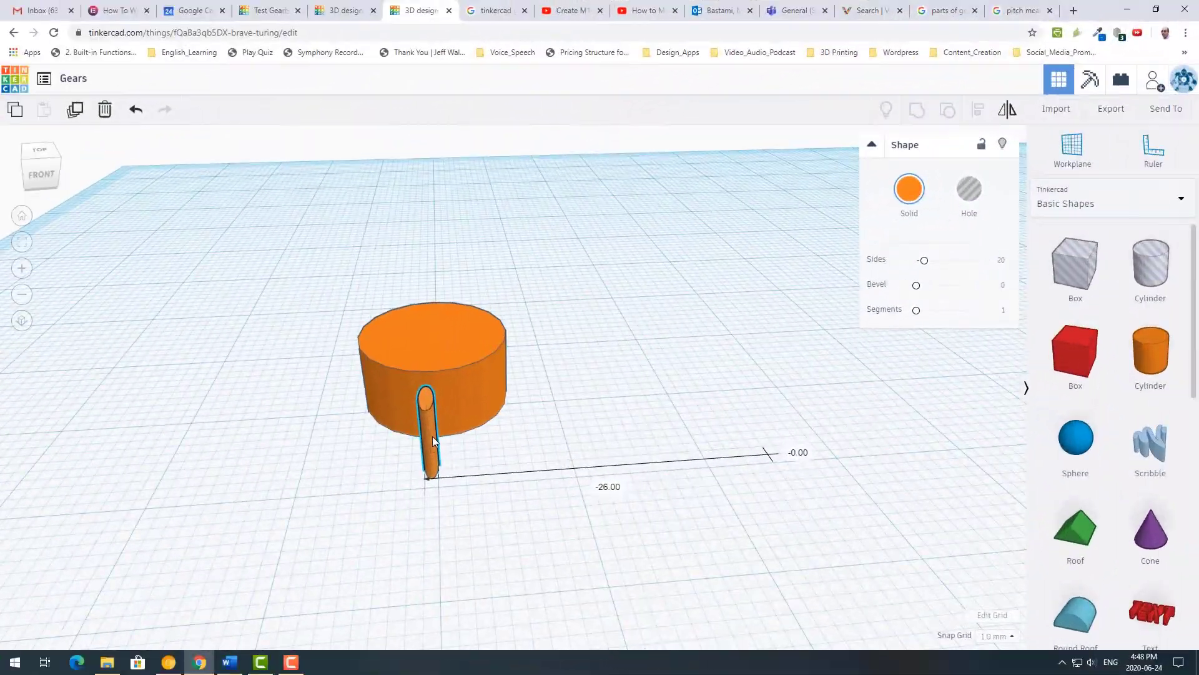
drag(432, 436, 435, 411)
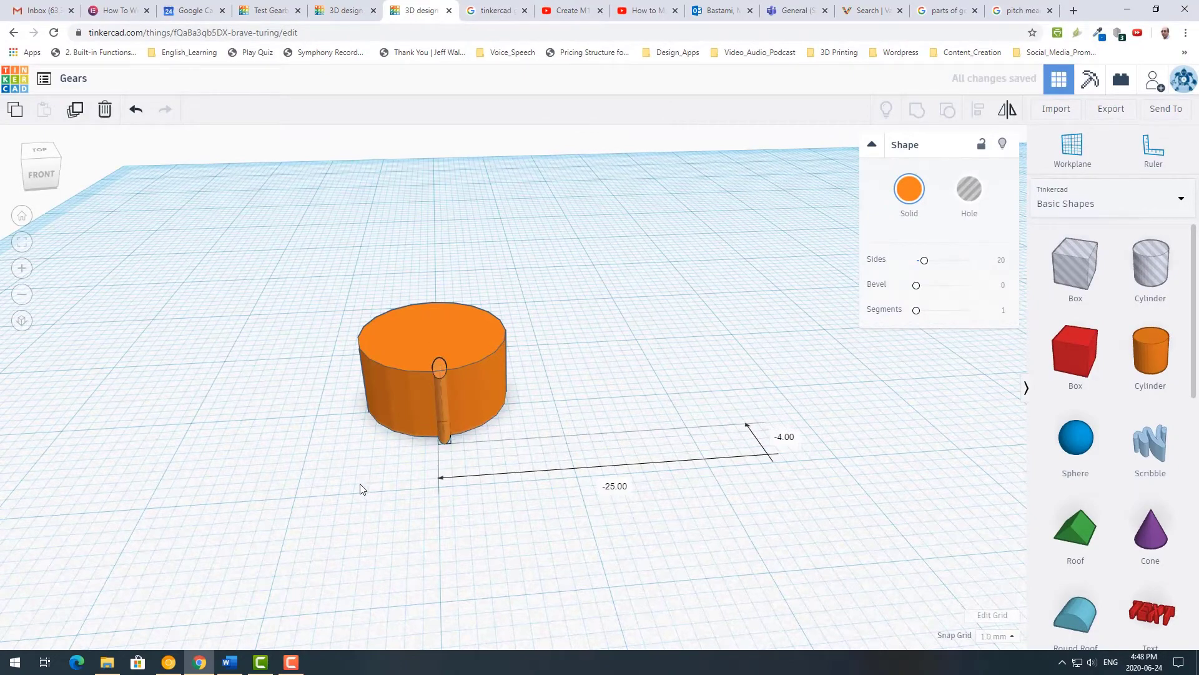
right_drag(358, 487, 349, 543)
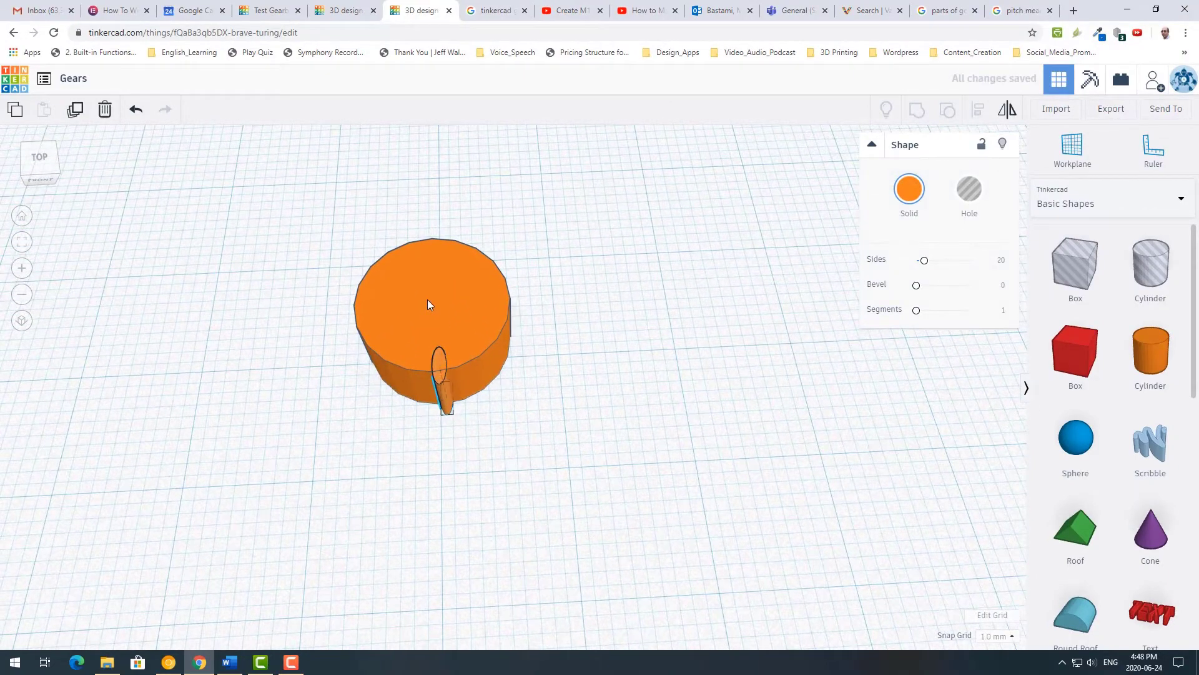
Step: Align the tooth with the large cylinder's centre along the tooth's width direction
click(431, 303)
right_drag(287, 495, 609, 532)
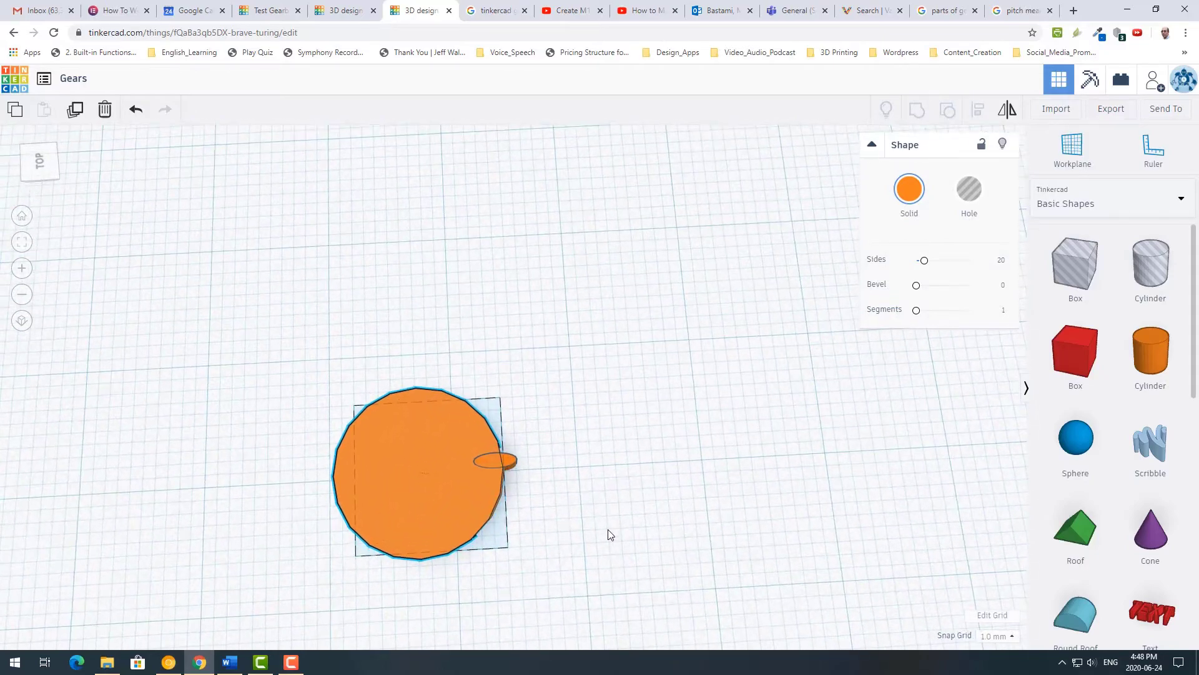
click(511, 459)
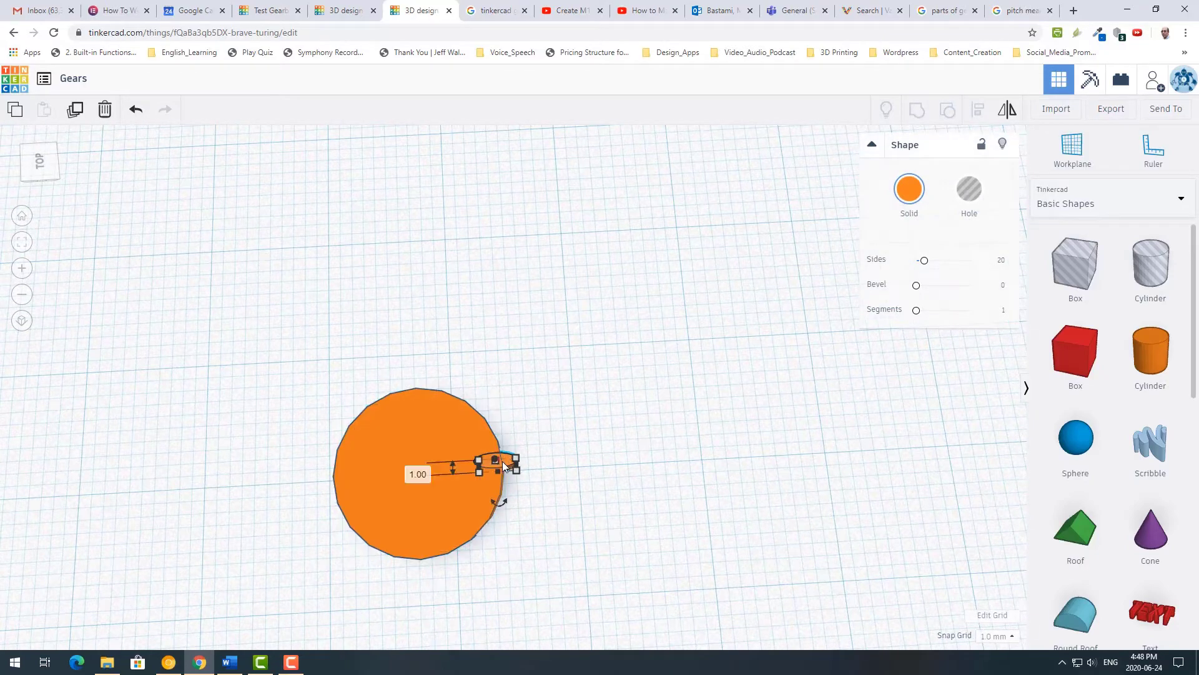
shift+click(417, 429)
click(978, 112)
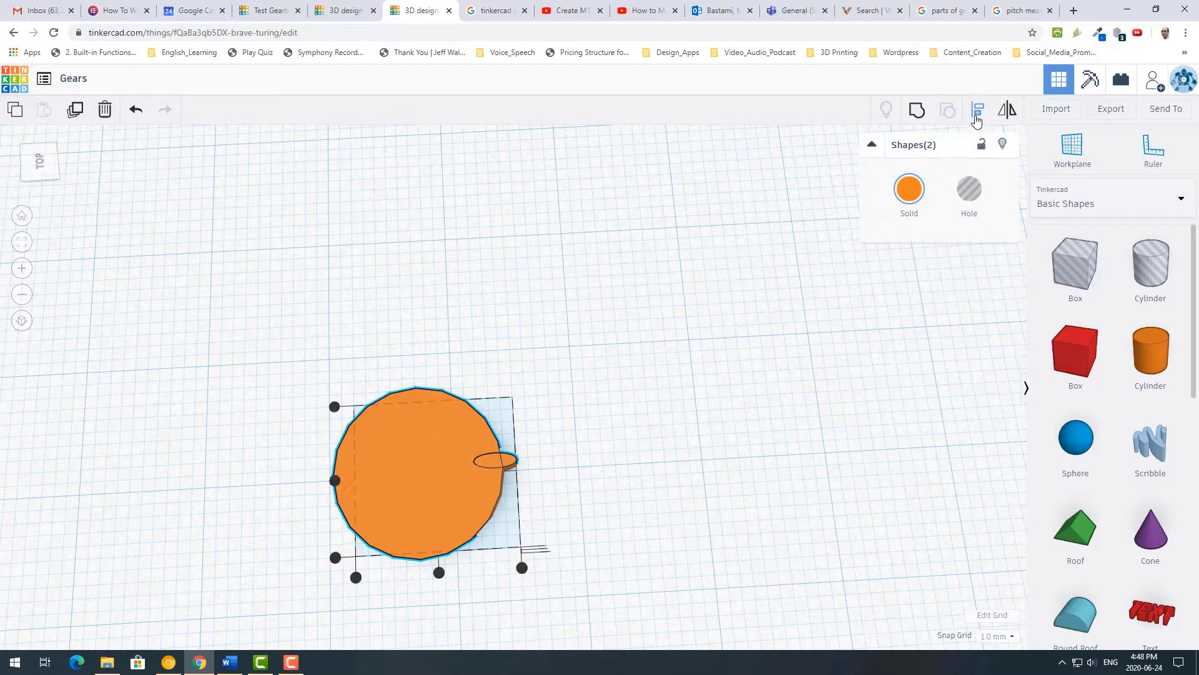
click(334, 480)
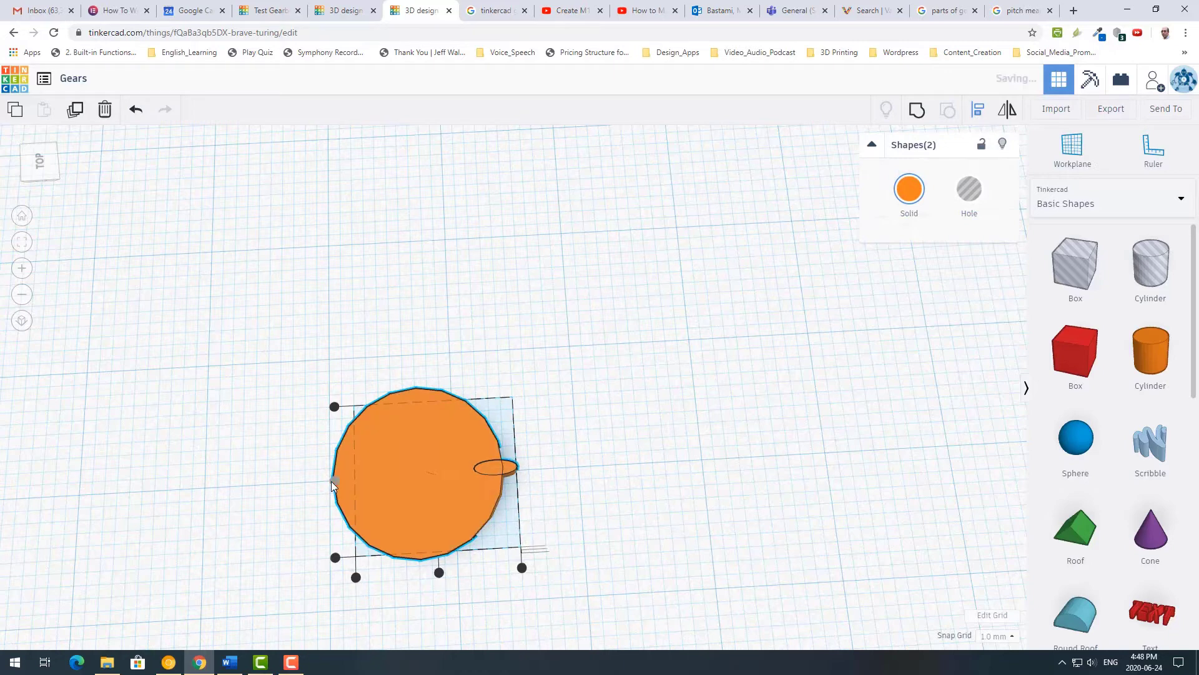
click(592, 516)
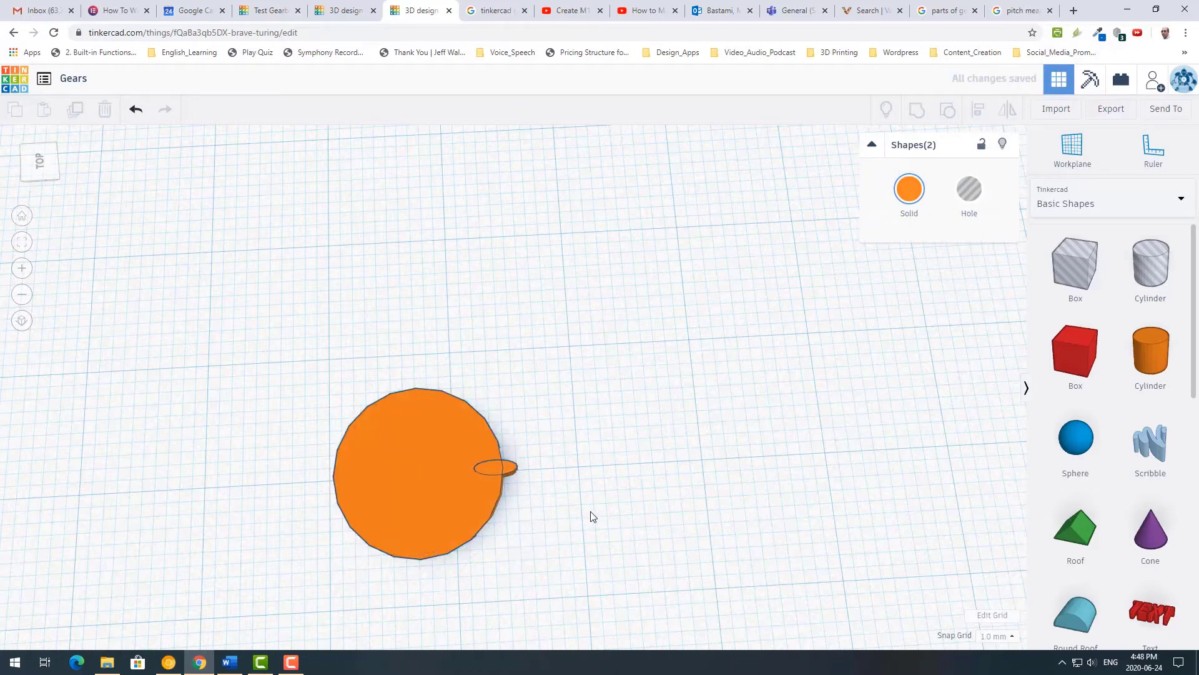
Step: Move the oval tooth 1 mm outward so that it sticks out further from the large cylinder's rim
click(504, 468)
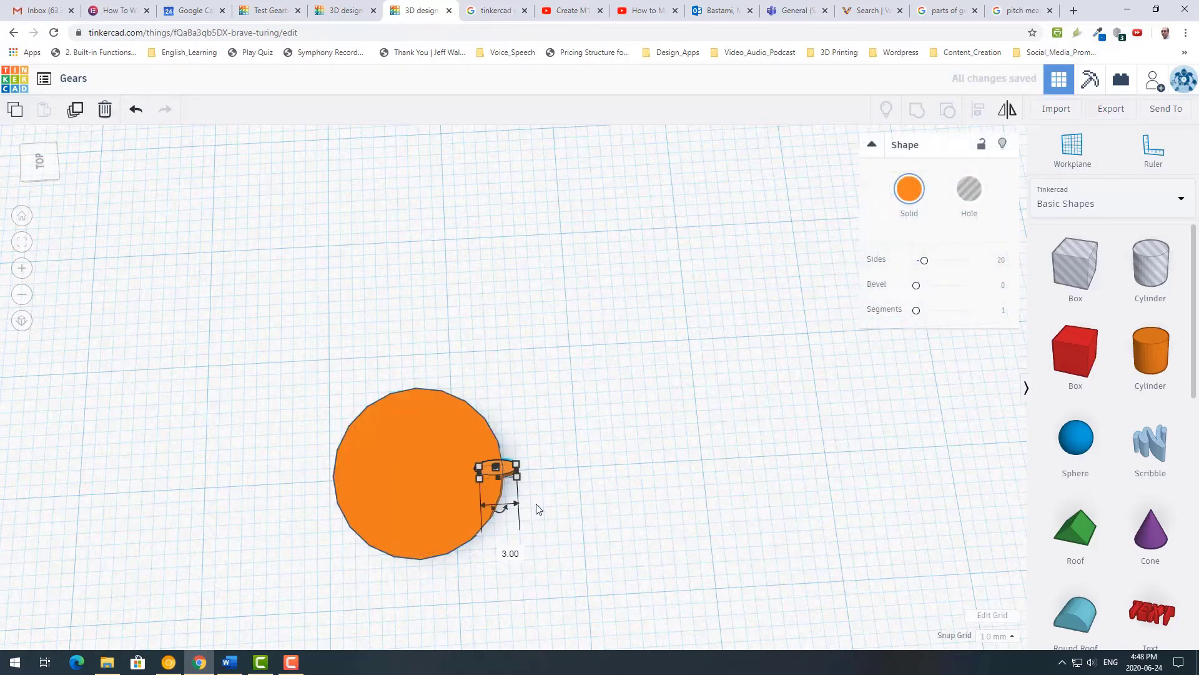
key(Right)
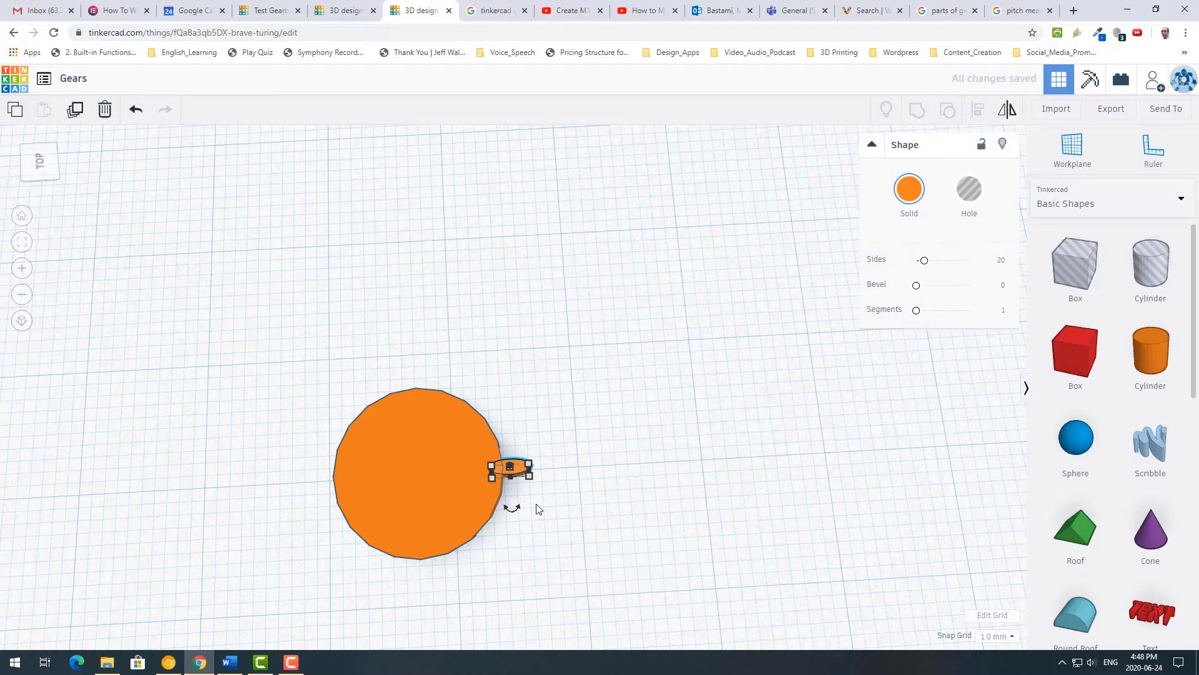
mouse_move(560, 544)
right_down()
mouse_move(575, 446)
mouse_move(562, 540)
right_up()
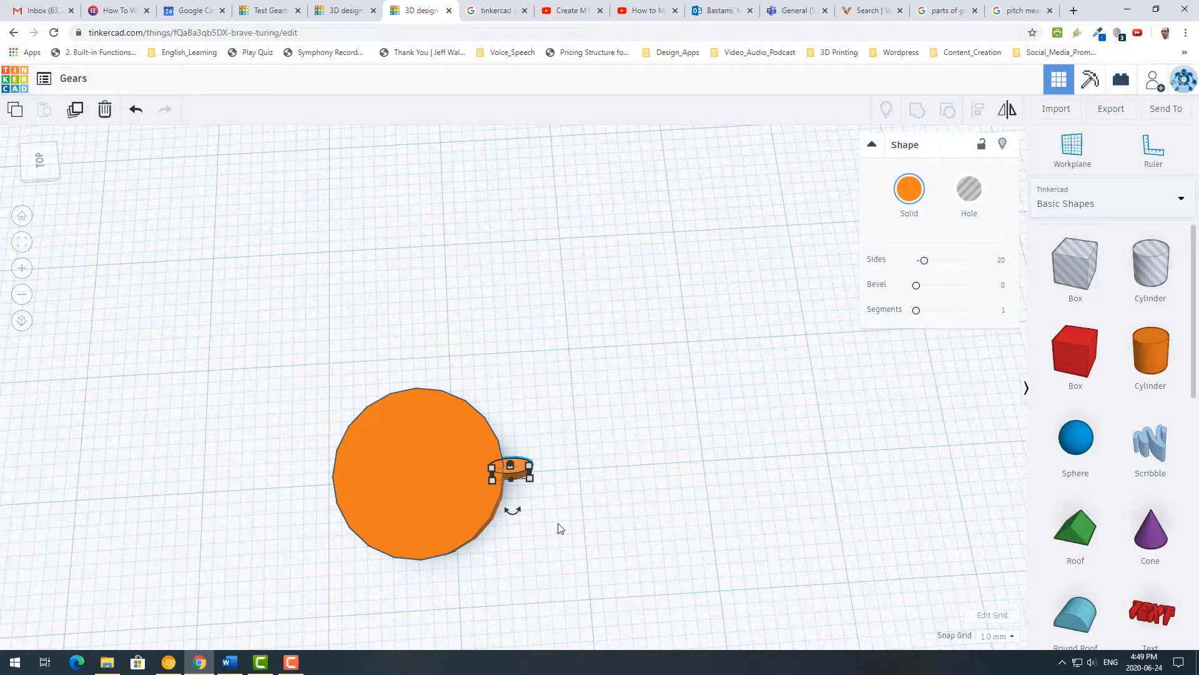
Step: Duplicate the oval tooth and move the copy straight across to the opposite edge of the large cylinder
click(511, 480)
key(ctrl+d)
key(Left)
key(Left)
key(Left)
key(Left)
key(Left)
key(Left)
key(Left)
key(Left)
key(Left)
key(Left)
key(Left)
key(Left)
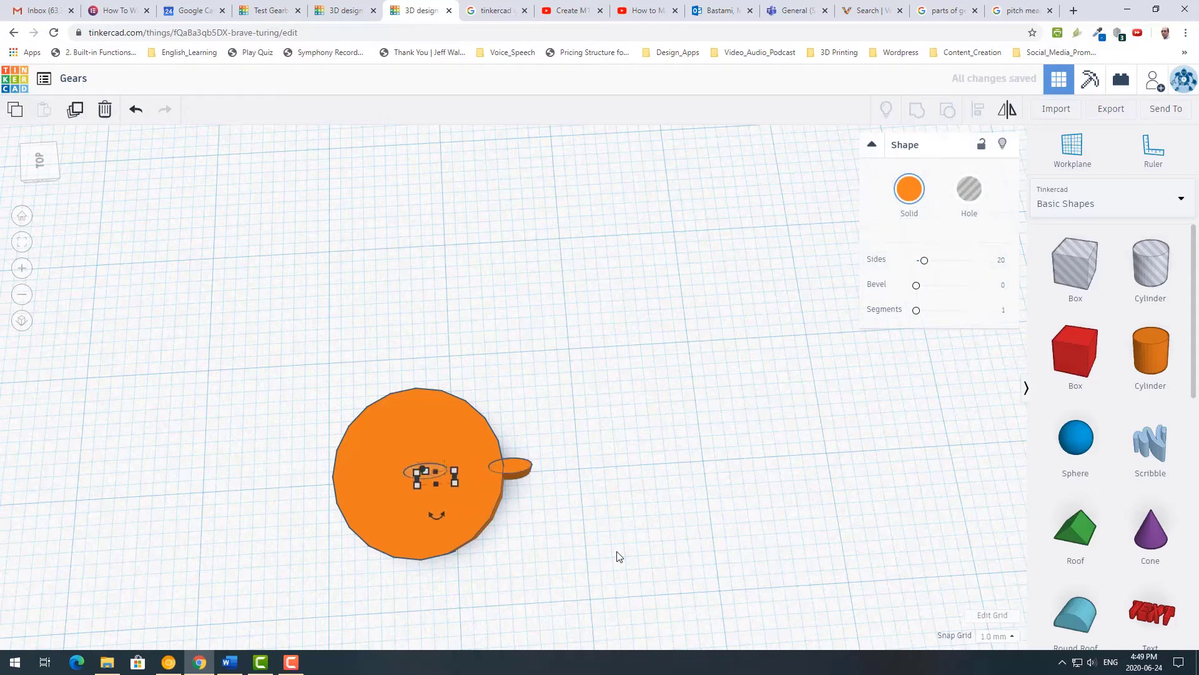
key(Left)
key(Left)
key(Left)
key(Left)
key(Left)
key(Left)
key(Left)
key(Left)
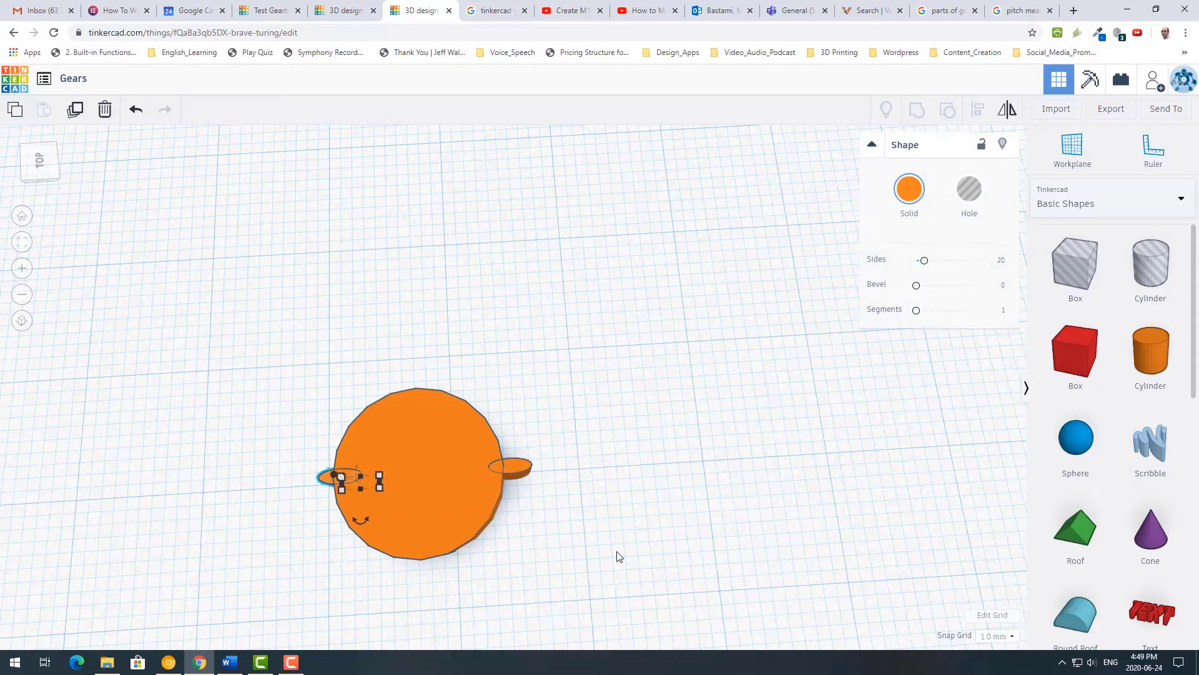
right_drag(610, 549, 598, 500)
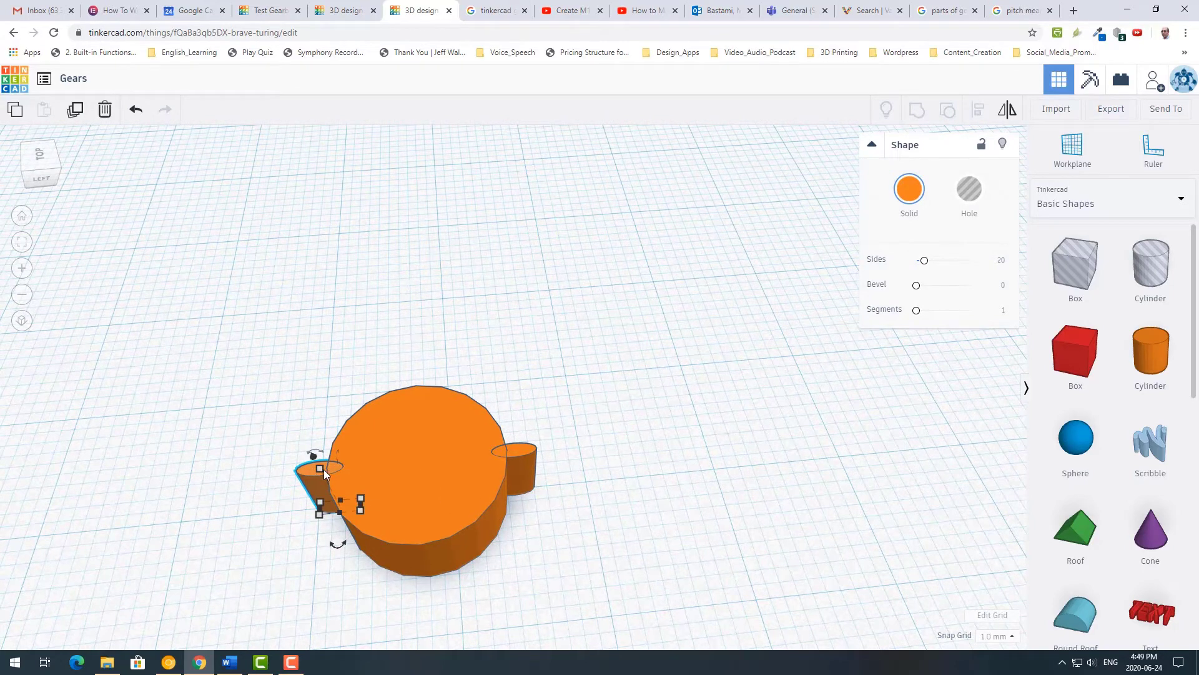
Step: Duplicate the two opposite teeth as a pair and rotate the copy 20° about the large cylinder's centre
shift+click(527, 454)
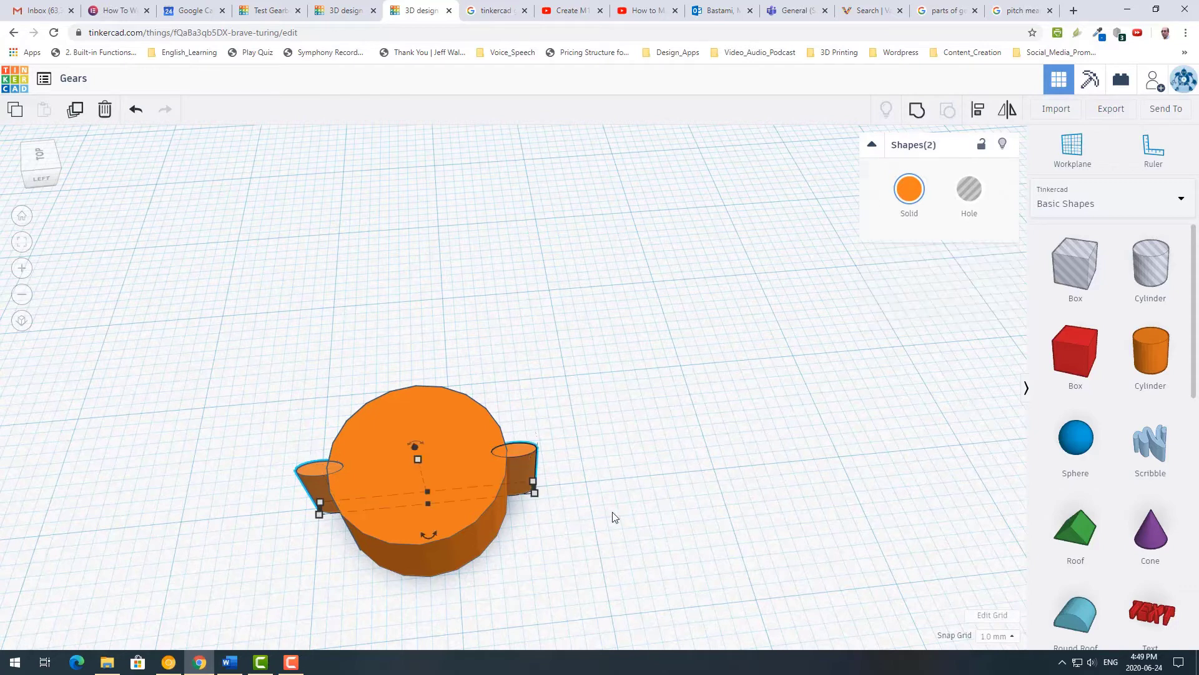
right_drag(611, 517, 615, 555)
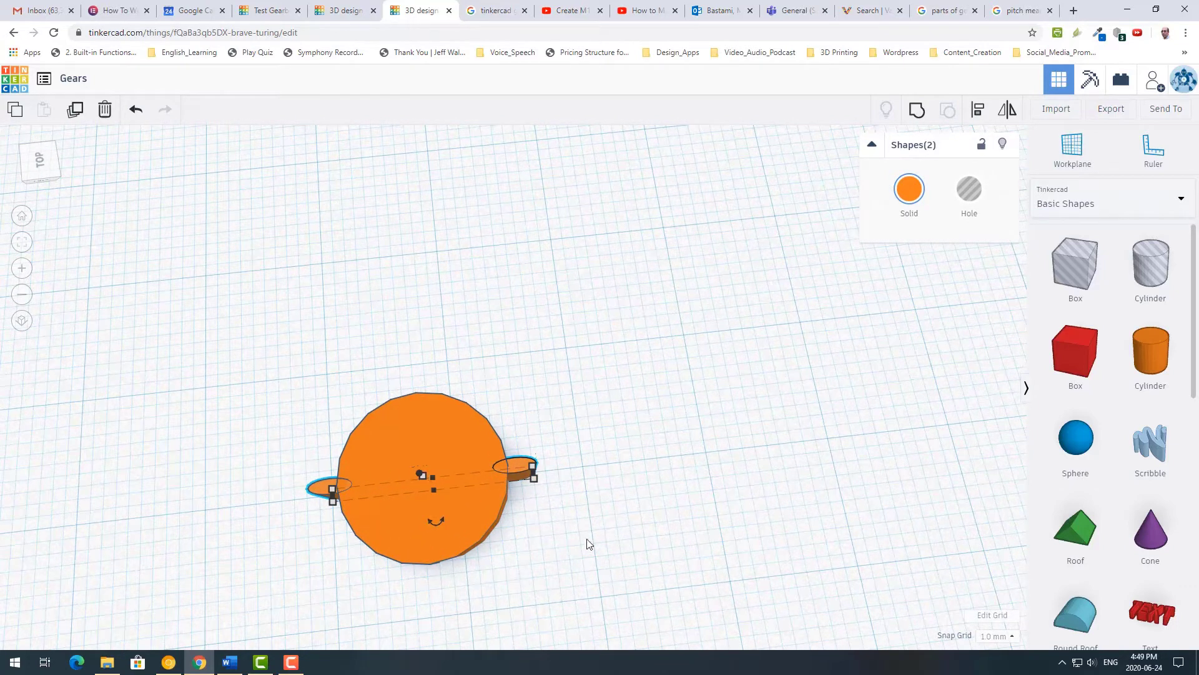
right_drag(594, 546, 582, 489)
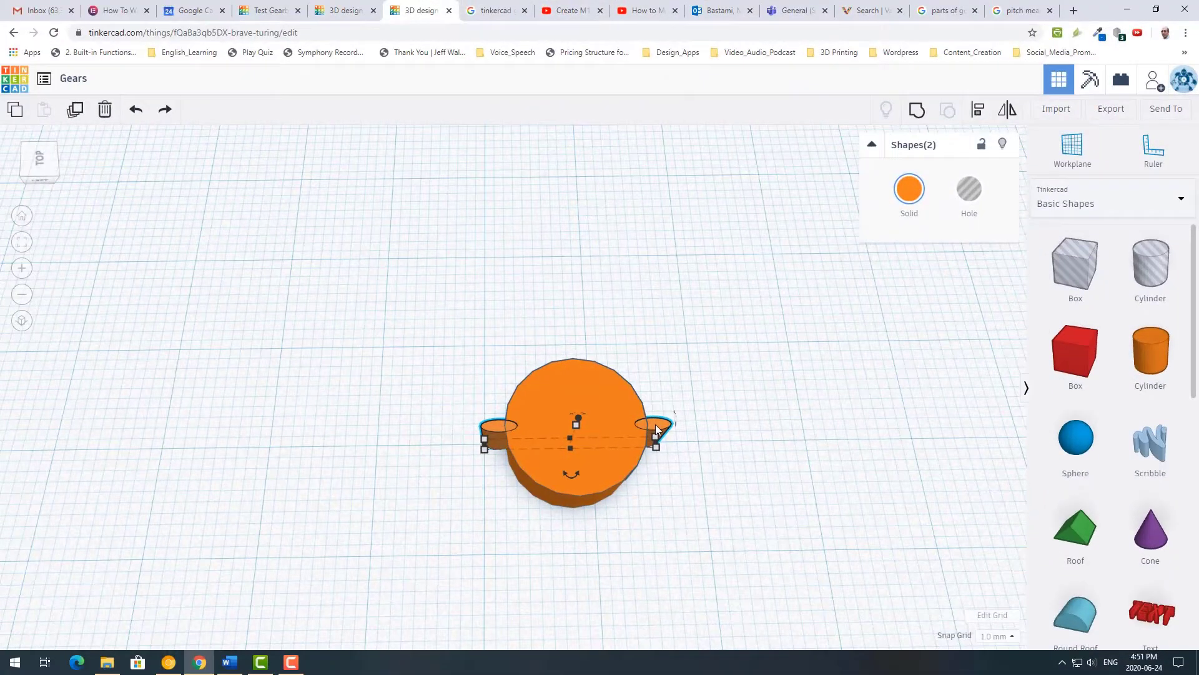
click(654, 425)
mouse_move(586, 477)
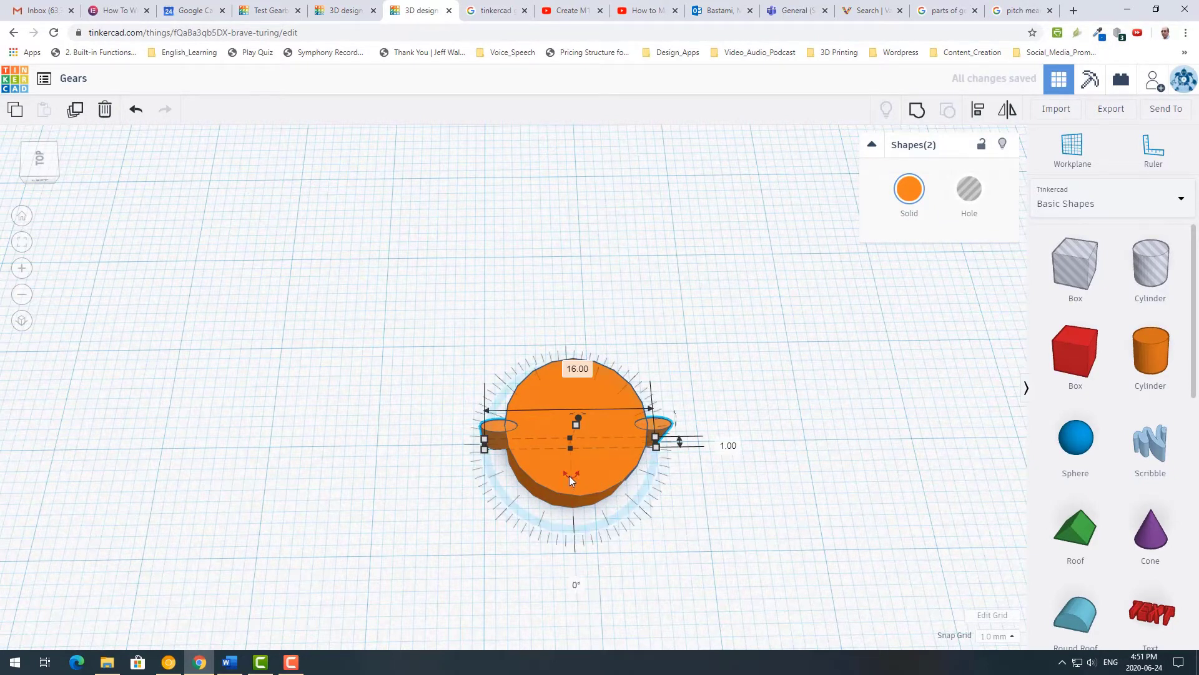
drag(569, 474, 608, 540)
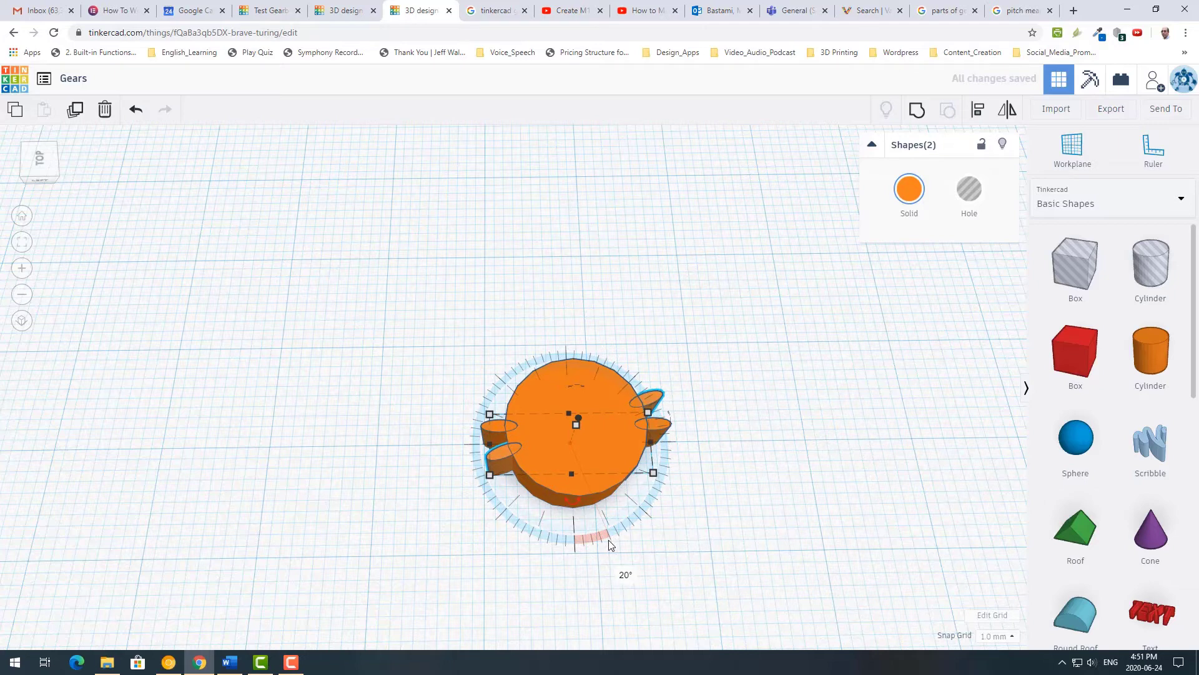
Step: Repeat the rotated duplication of the tooth pair at 20° intervals until teeth surround the whole cylinder
key(ctrl+d)
key(ctrl+d)
key(ctrl+d)
key(ctrl+d)
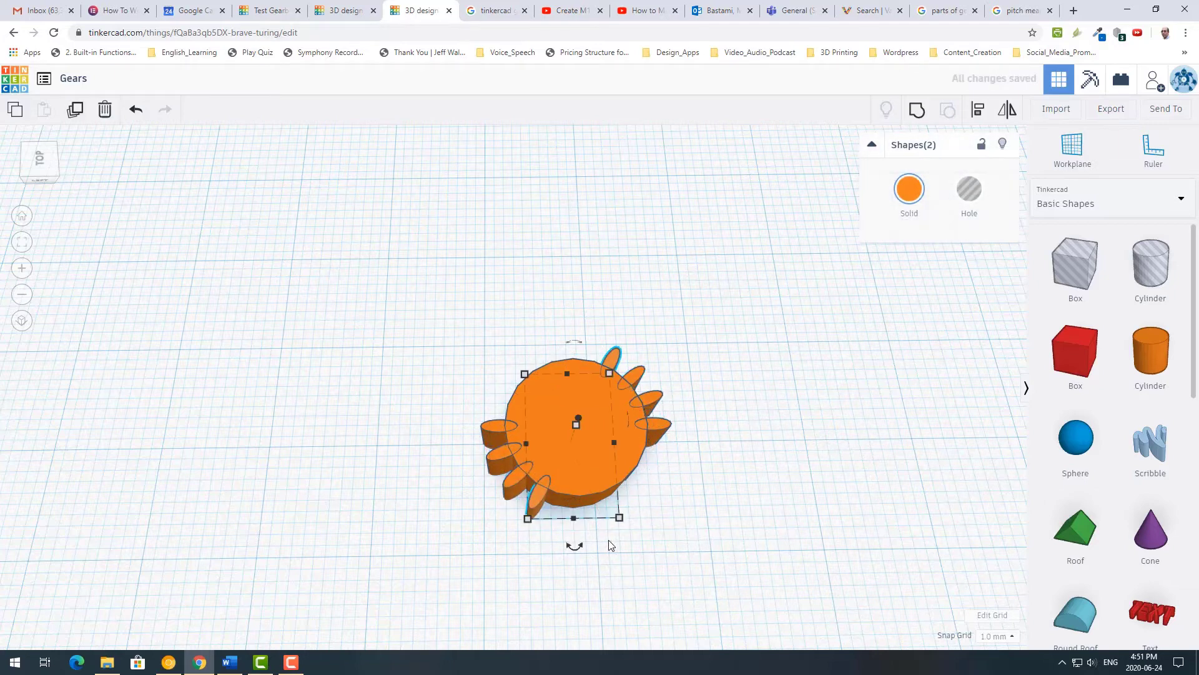
key(ctrl+d)
key(ctrl+d)
key(ctrl+d)
key(ctrl+d)
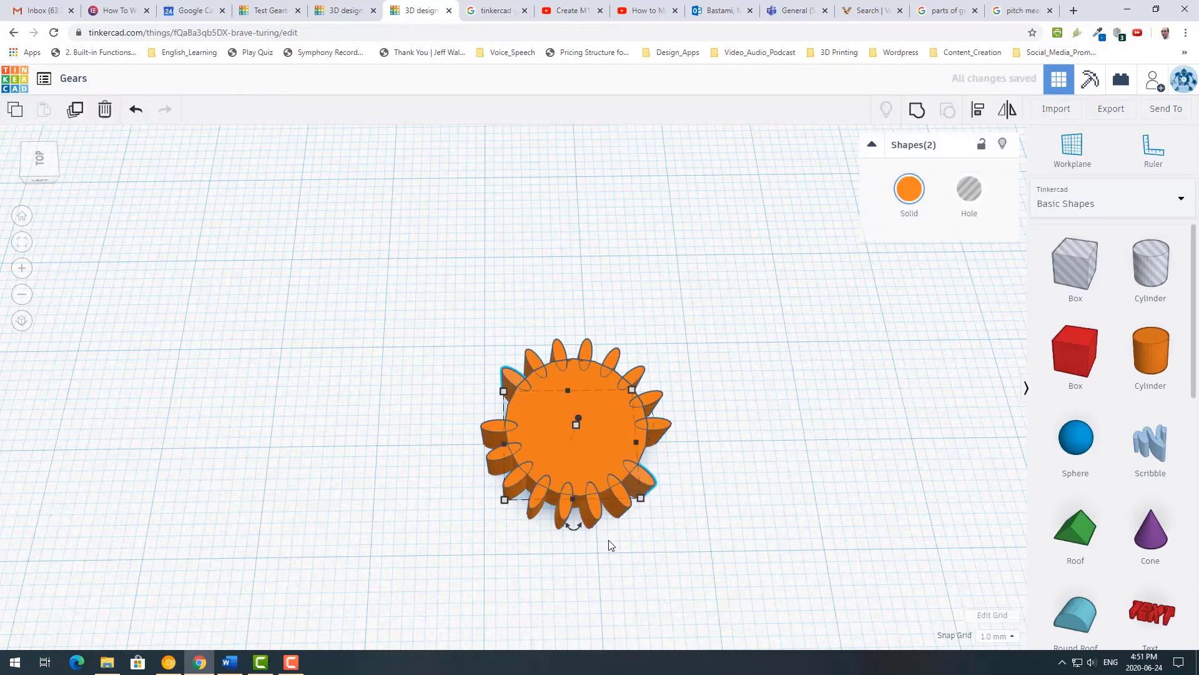
Step: Group the cylinder and all of its teeth into one single gear shape
click(745, 503)
key(ctrl+a)
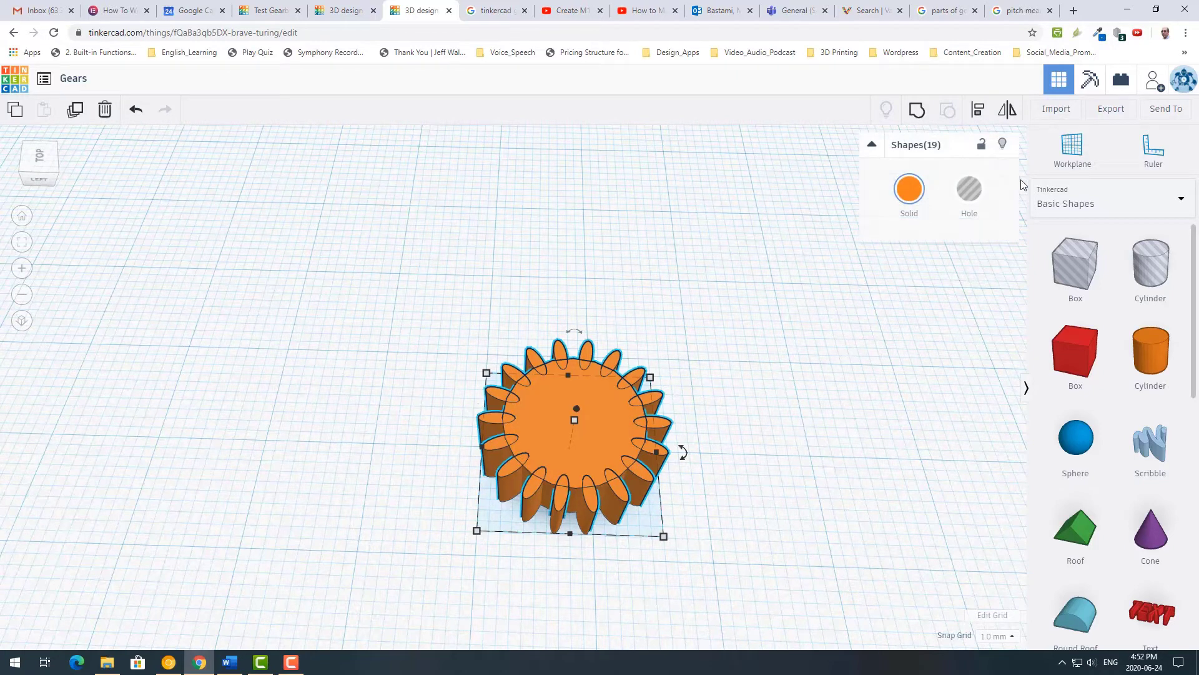
click(921, 116)
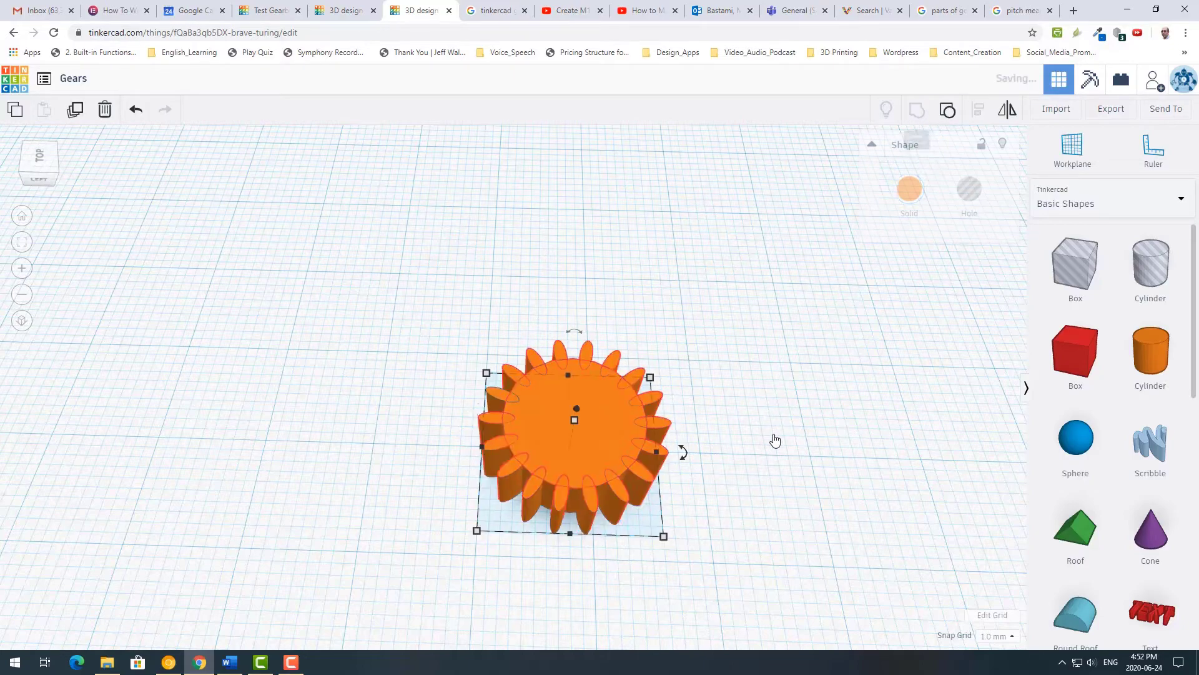
right_drag(775, 439, 706, 527)
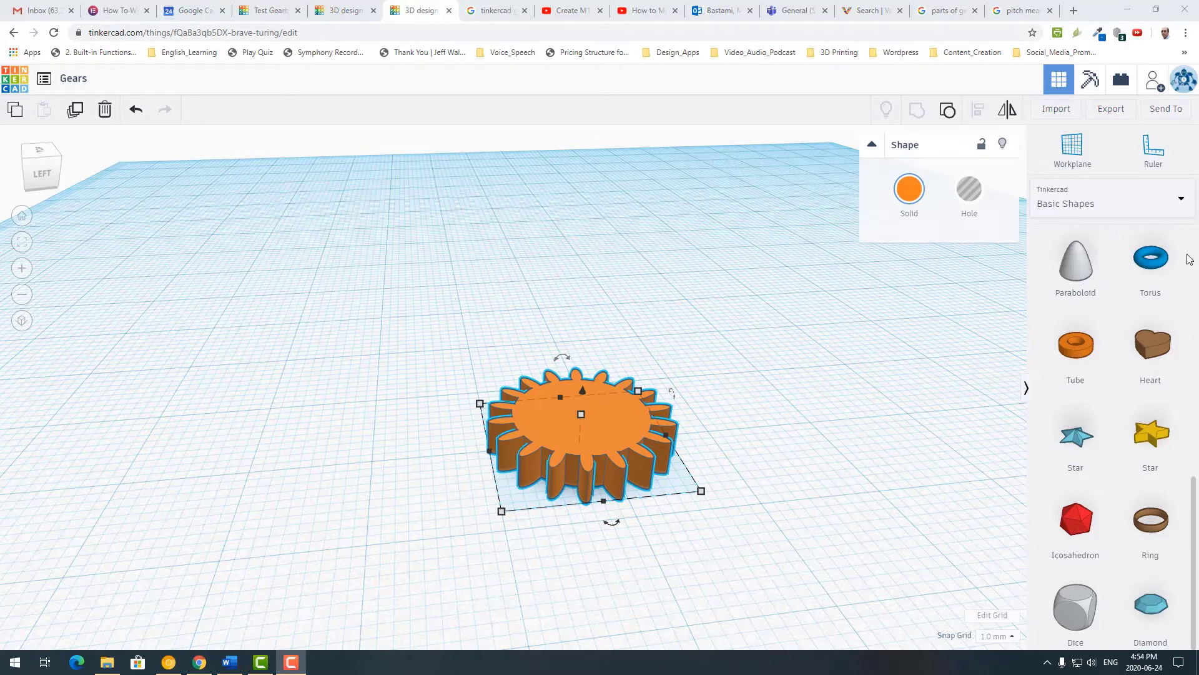
Step: Show all shape generators and browse to page 3 of the collection to find the gear shapes
click(1180, 201)
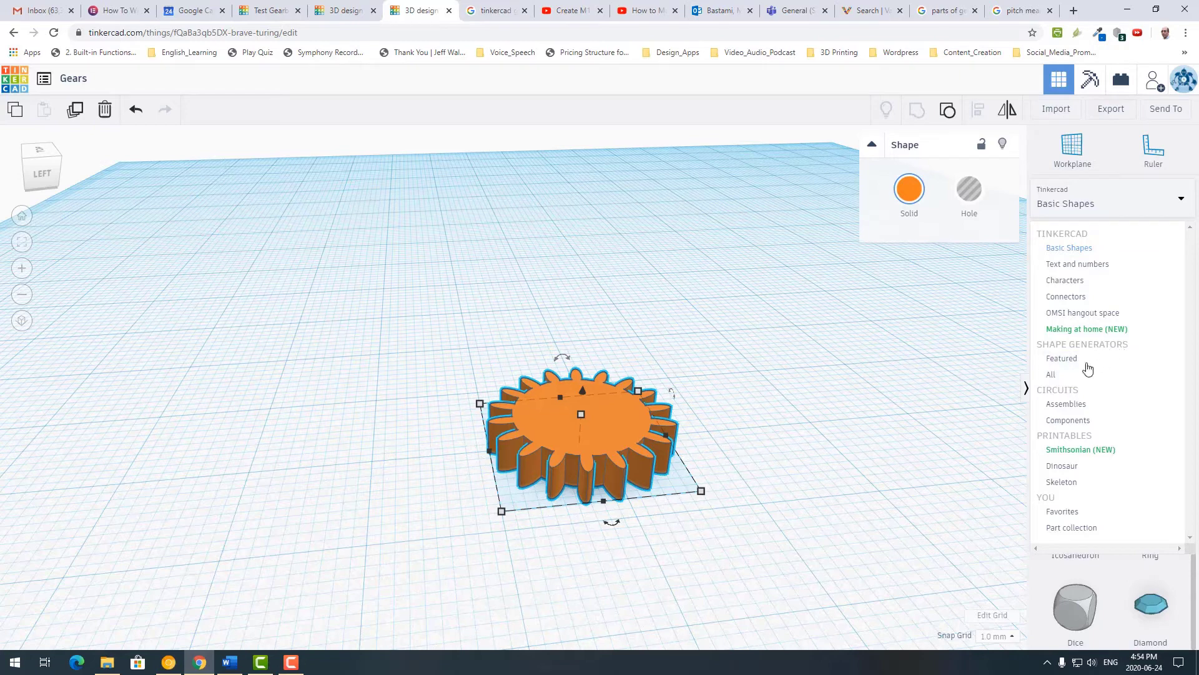
click(1055, 380)
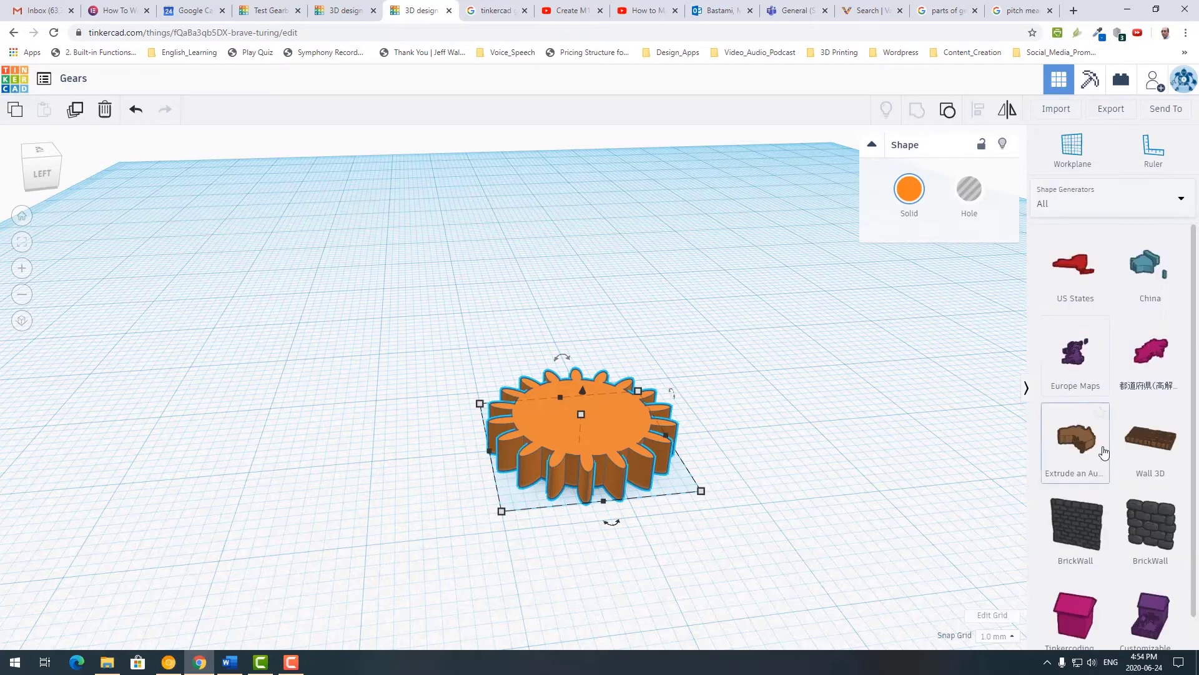
scroll(1121, 439, down, 1)
scroll(1121, 439, up, 1)
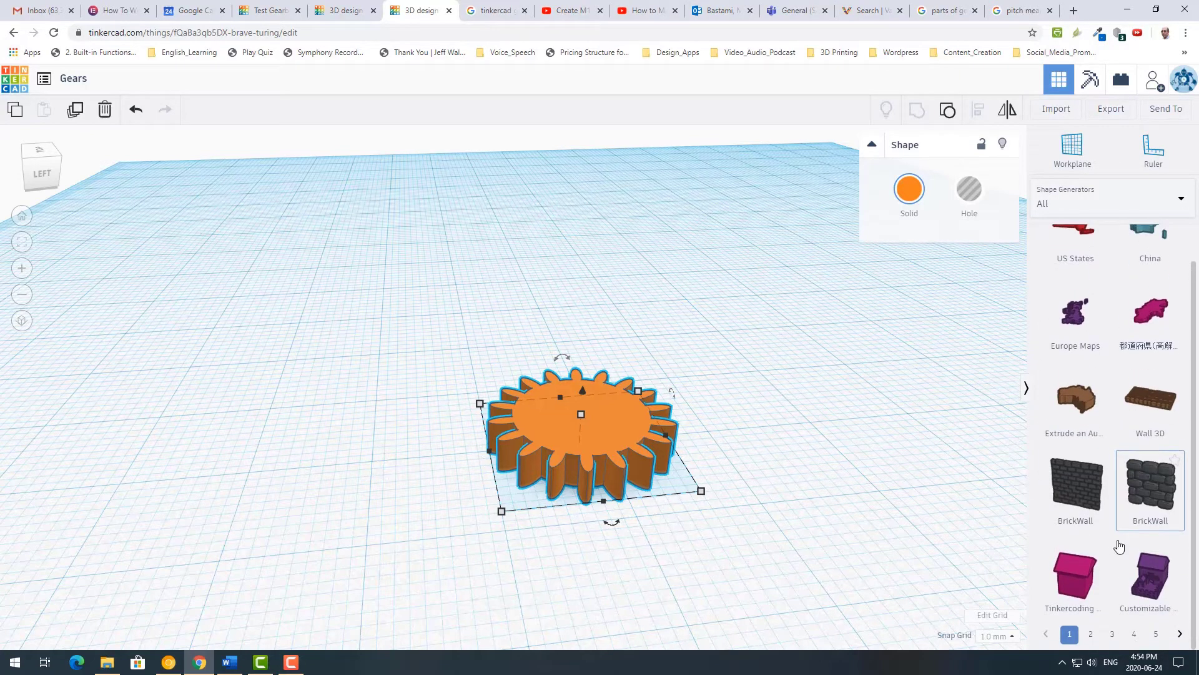
scroll(1122, 452, up, 1)
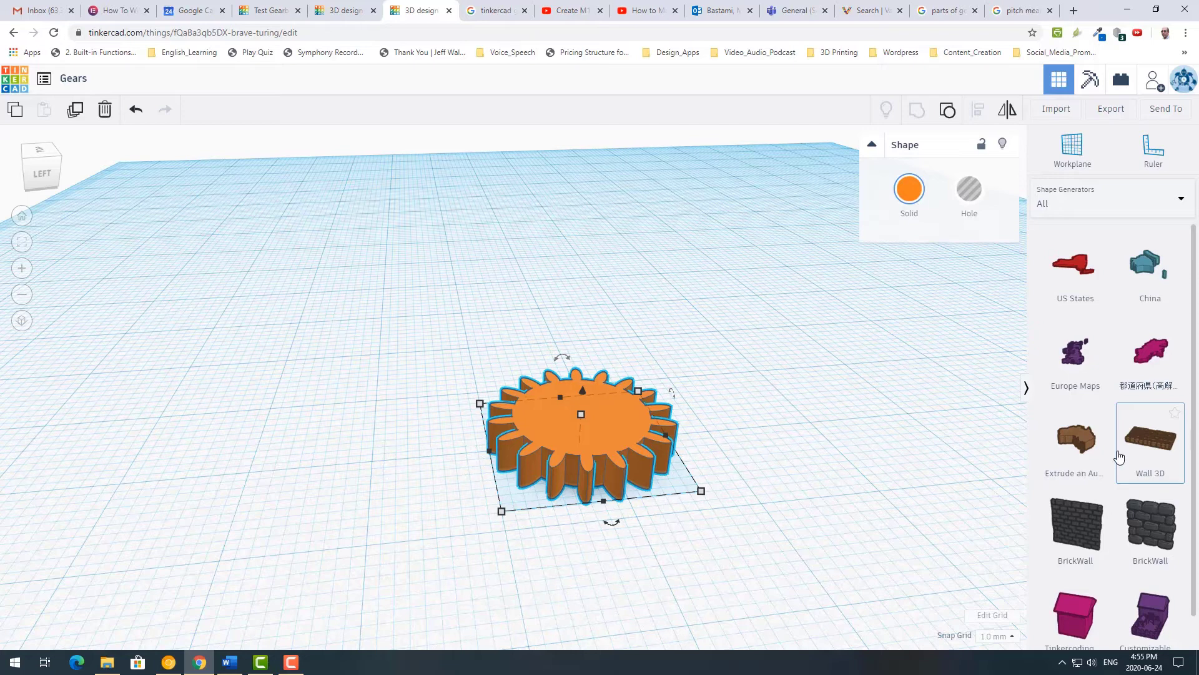
scroll(1115, 531, down, 3)
scroll(1108, 594, up, 1)
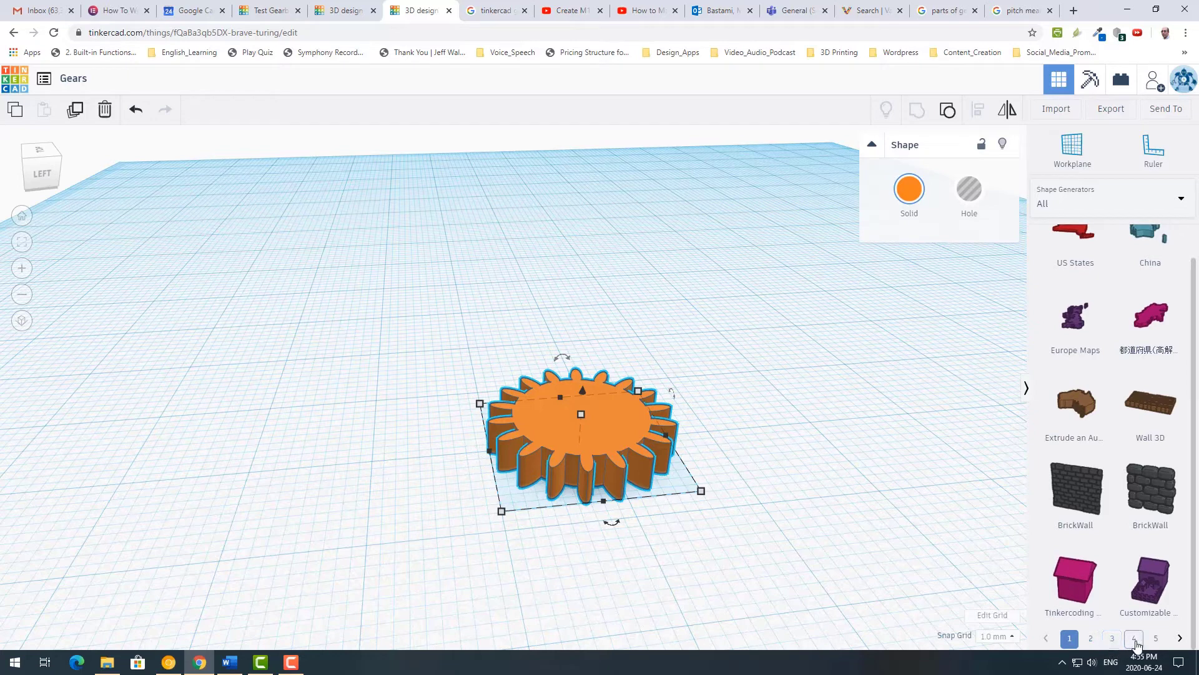
click(1112, 638)
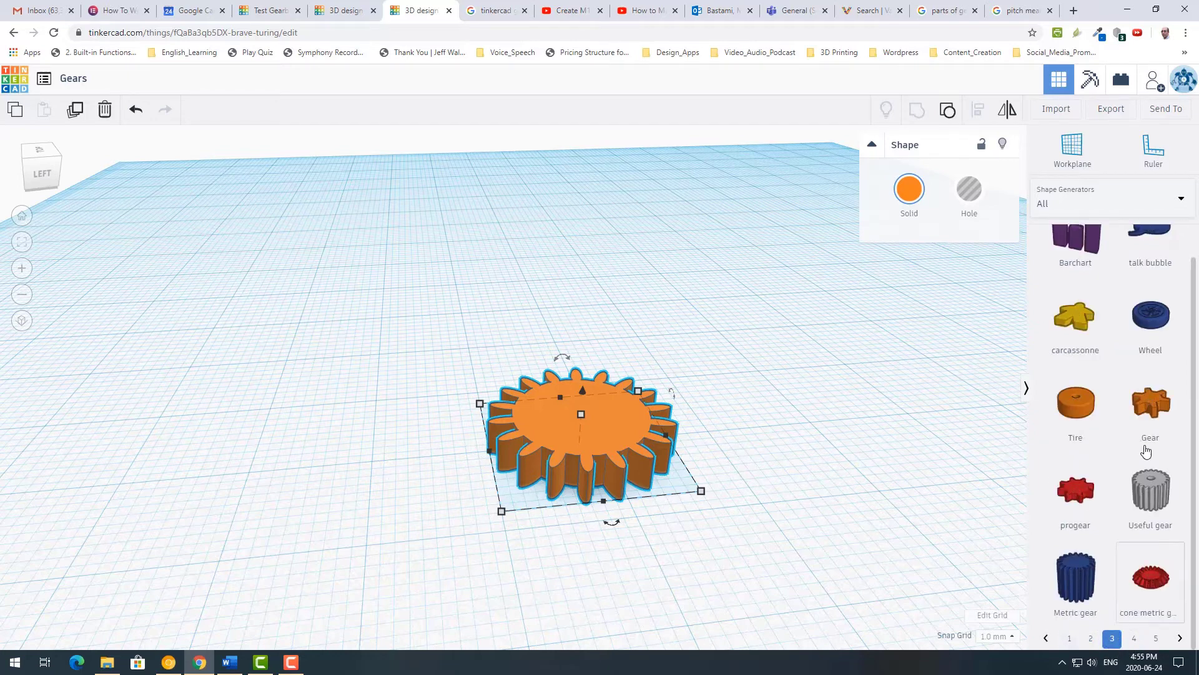
scroll(1148, 444, up, 1)
scroll(1143, 487, down, 1)
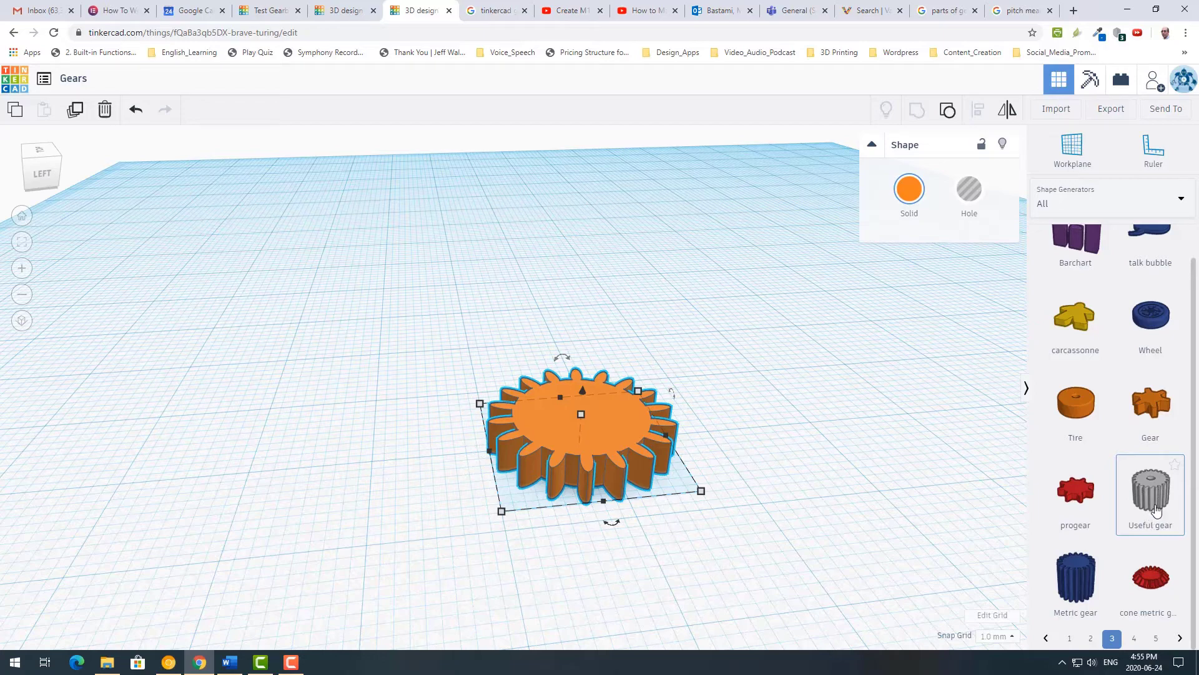
Step: Add a Metric gear to the workplane and position it behind the orange gear
click(1080, 577)
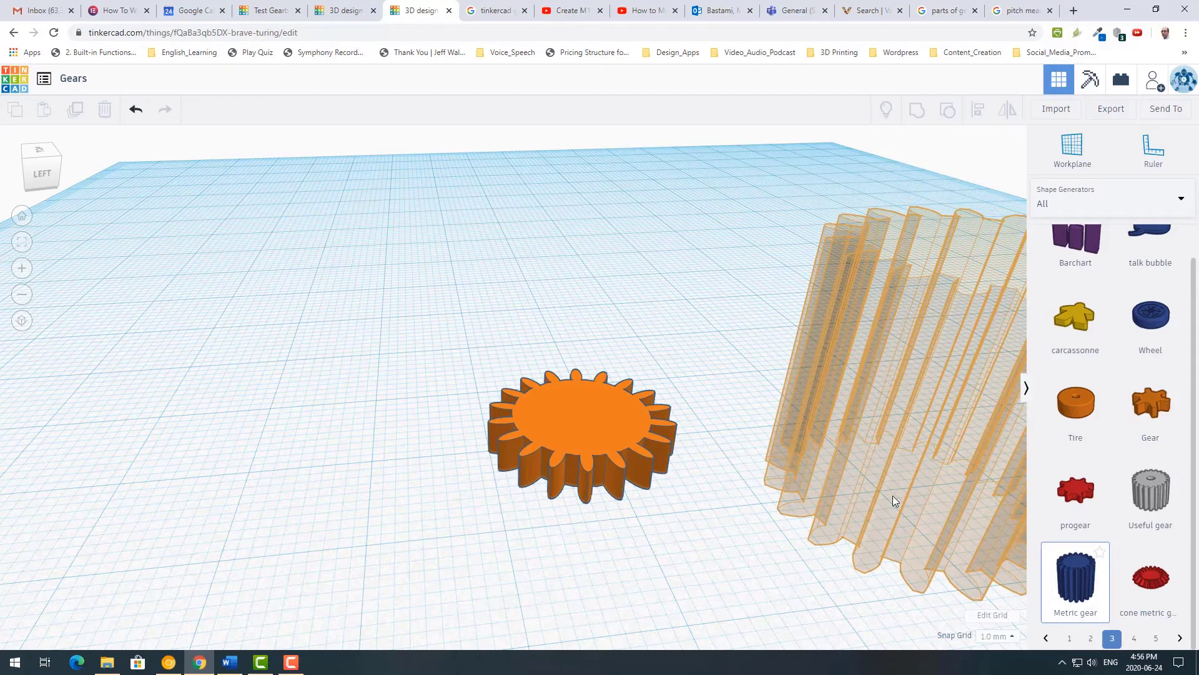
click(809, 379)
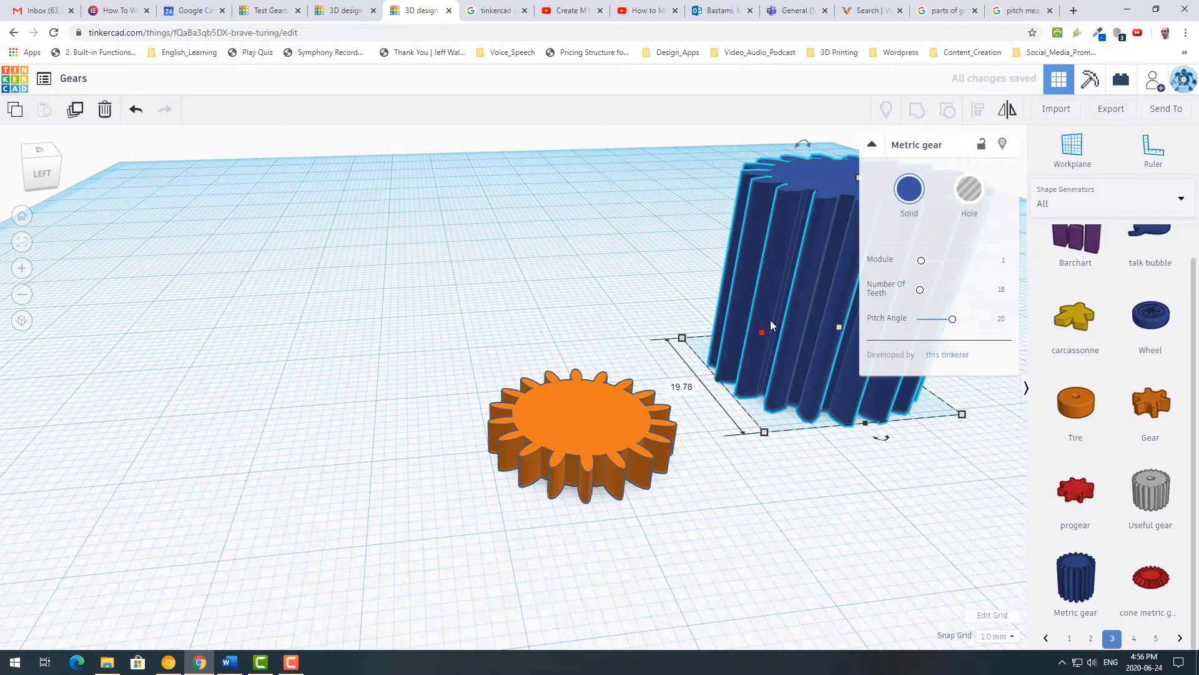
drag(807, 290, 625, 235)
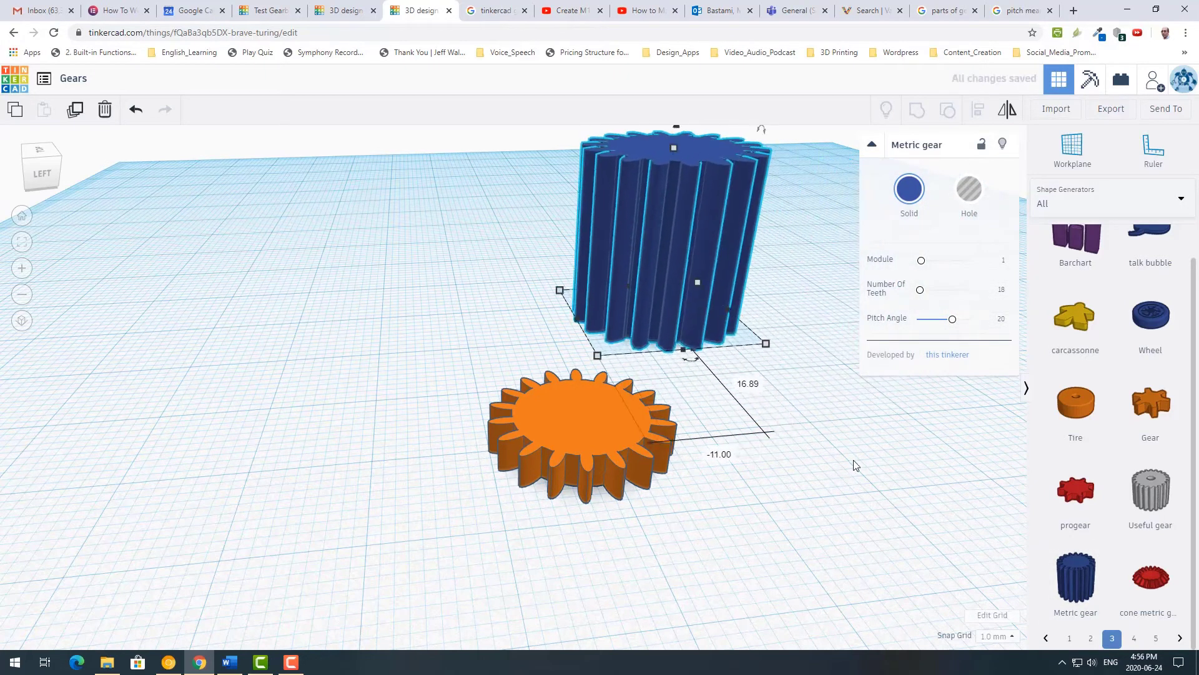
Step: Set the metric gear's module to 2.13 and move the orange gear clear of the enlarged shape
mouse_move(854, 460)
right_down()
mouse_move(856, 491)
mouse_move(840, 422)
mouse_move(833, 454)
right_up()
scroll(833, 452, down, 3)
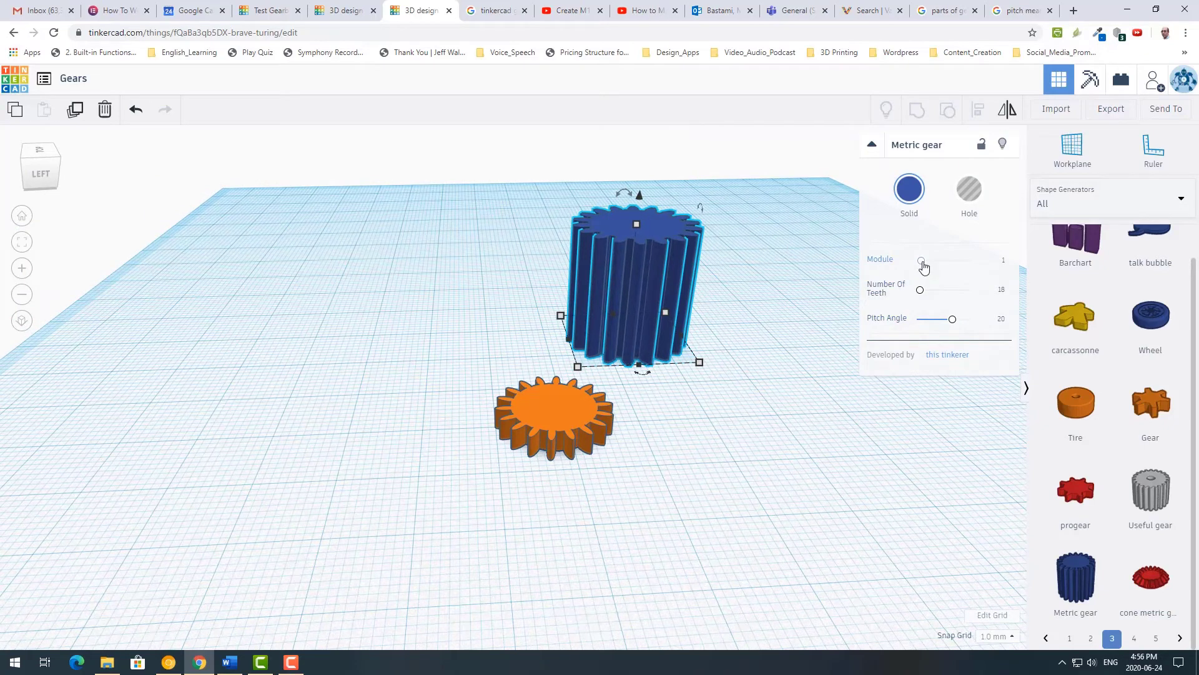
drag(923, 265, 925, 270)
click(582, 424)
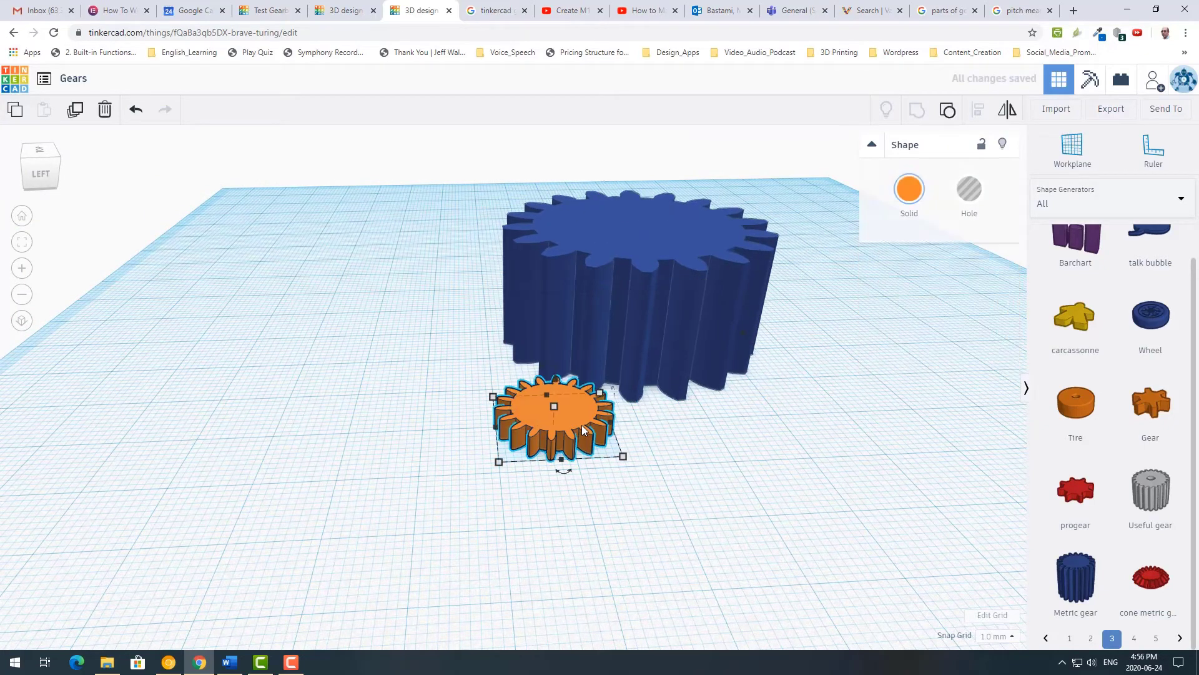
drag(582, 425, 279, 463)
Step: Set the metric gear's module to 1.9 and its number of teeth to 28
click(678, 274)
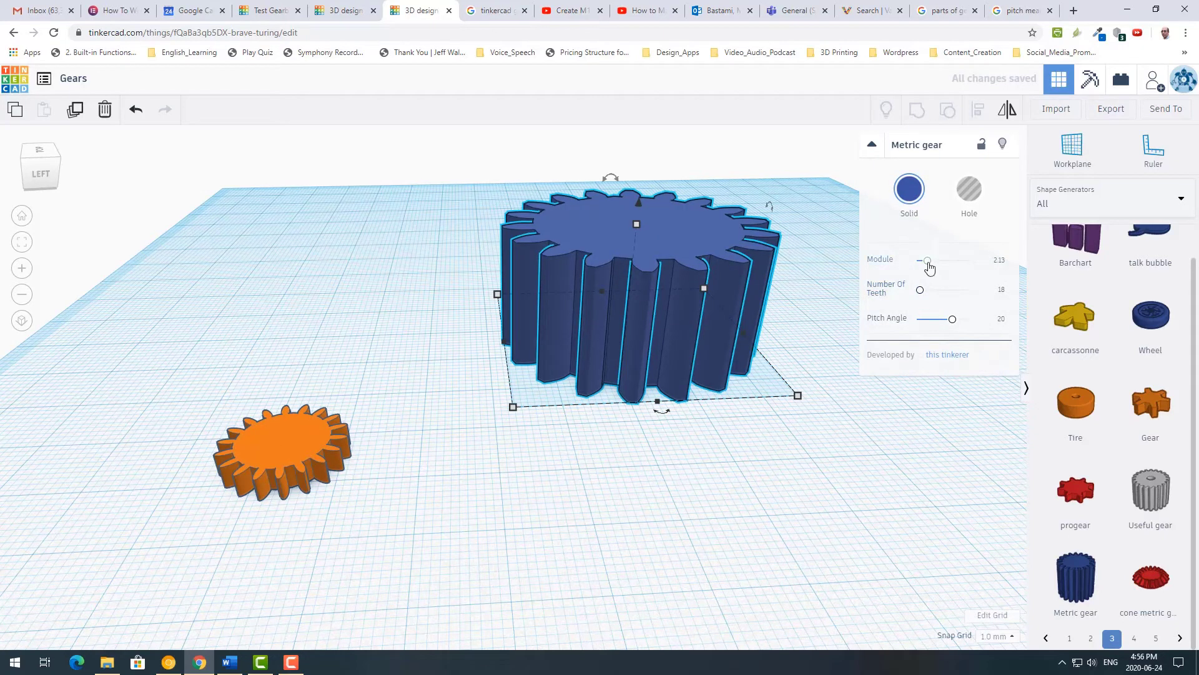
drag(927, 260, 926, 292)
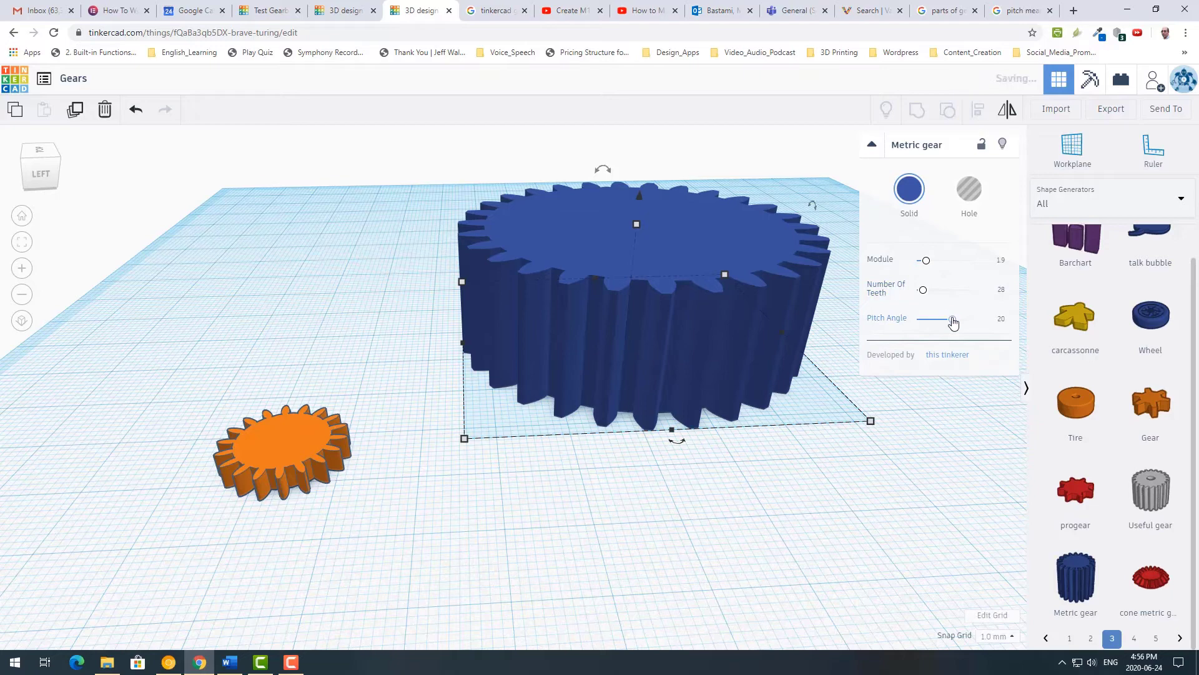
Step: Set the metric gear's pitch angle to 16 while viewing its teeth from above
right_drag(786, 427, 774, 479)
drag(952, 319, 944, 320)
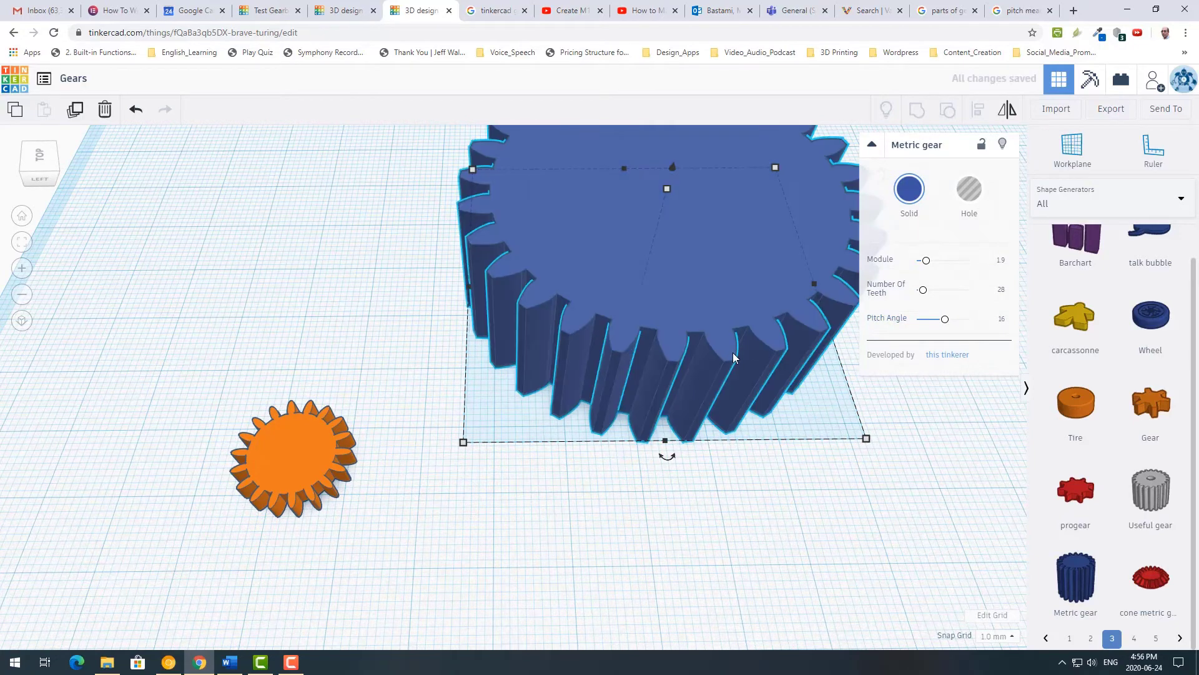
mouse_move(945, 319)
mouse_down()
mouse_move(938, 327)
mouse_move(962, 324)
mouse_move(944, 321)
mouse_up()
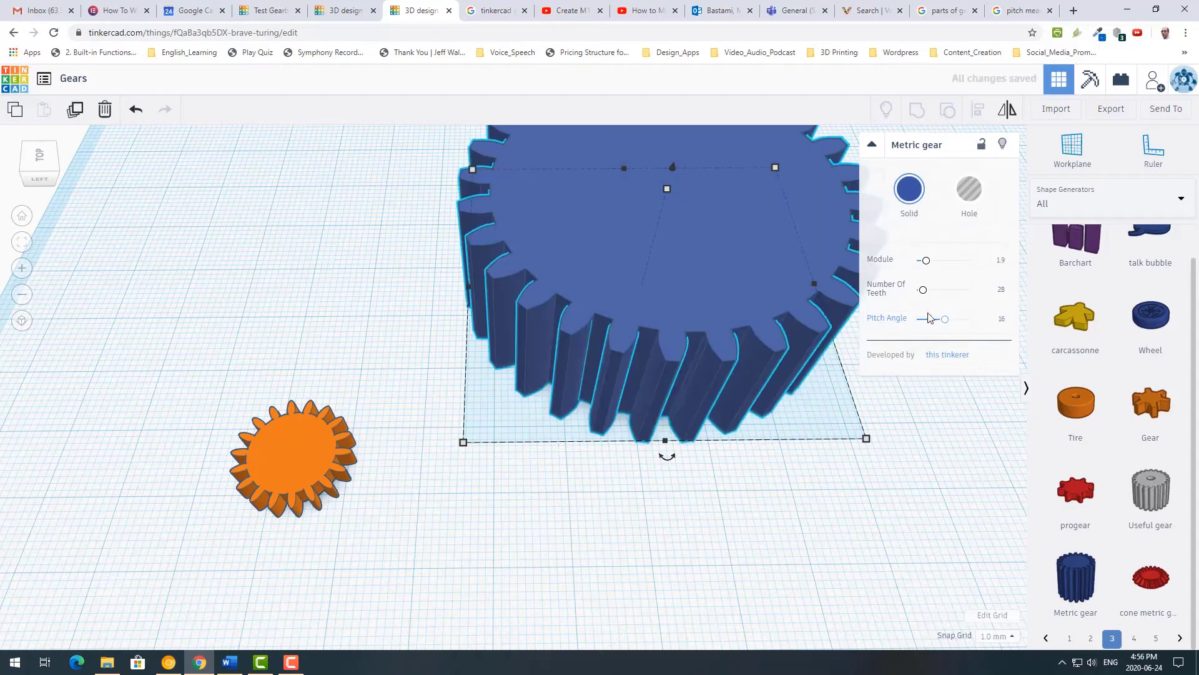
Step: Set the metric gear's number of teeth to 36 and deselect the gear
click(924, 291)
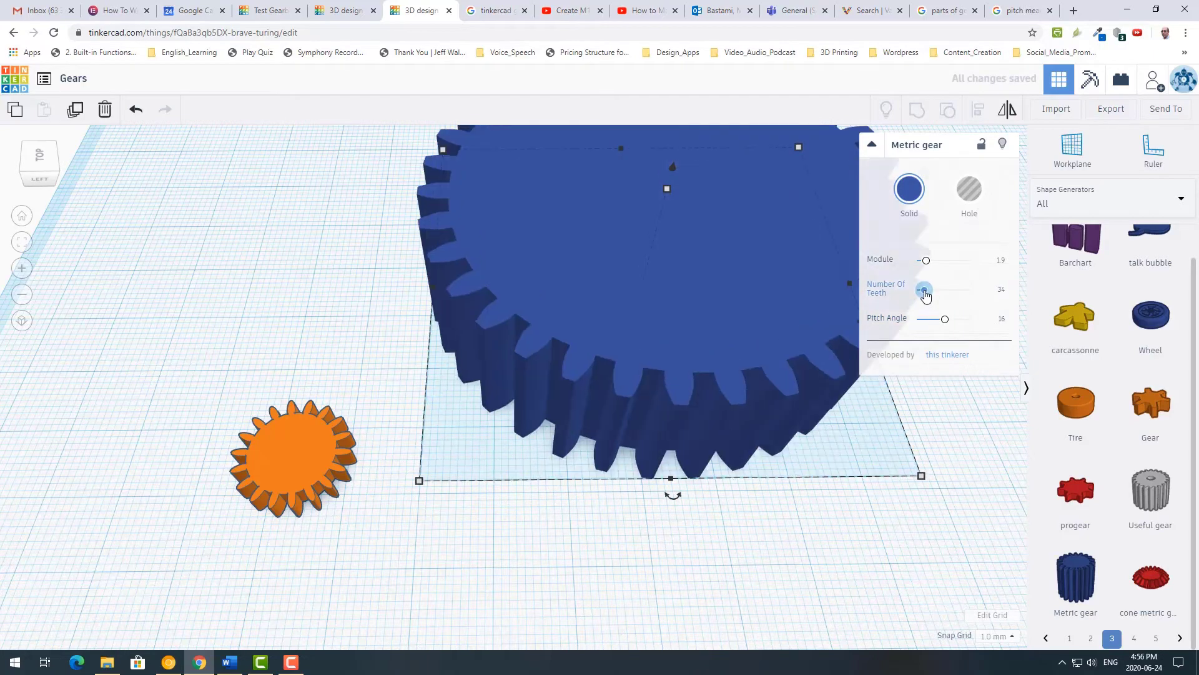
drag(924, 292, 925, 292)
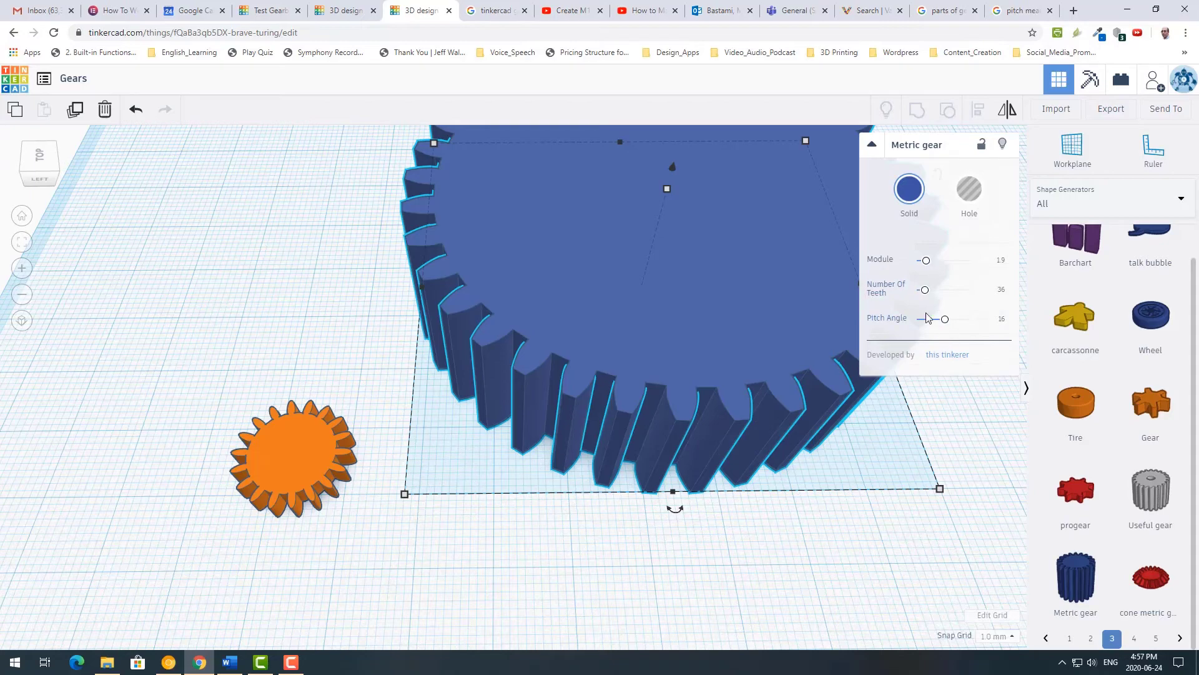
click(981, 458)
scroll(902, 505, up, 2)
scroll(901, 505, down, 5)
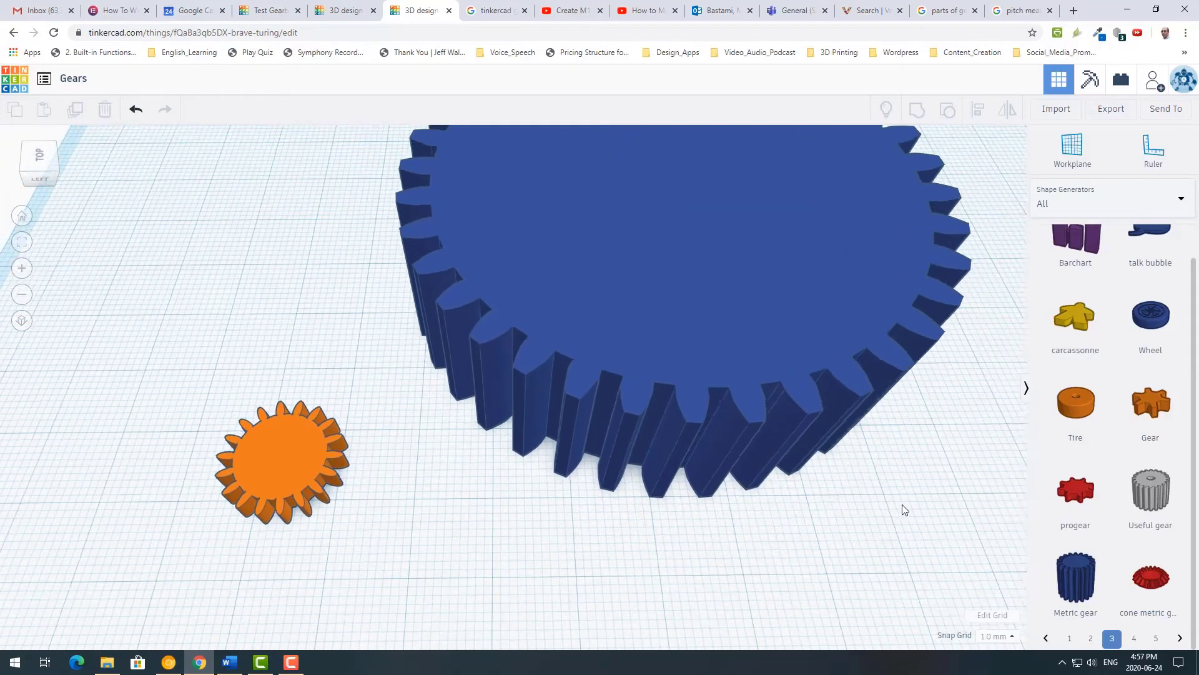
Step: Reduce the height of the blue metric gear to 8 mm
right_drag(902, 420, 902, 359)
click(640, 296)
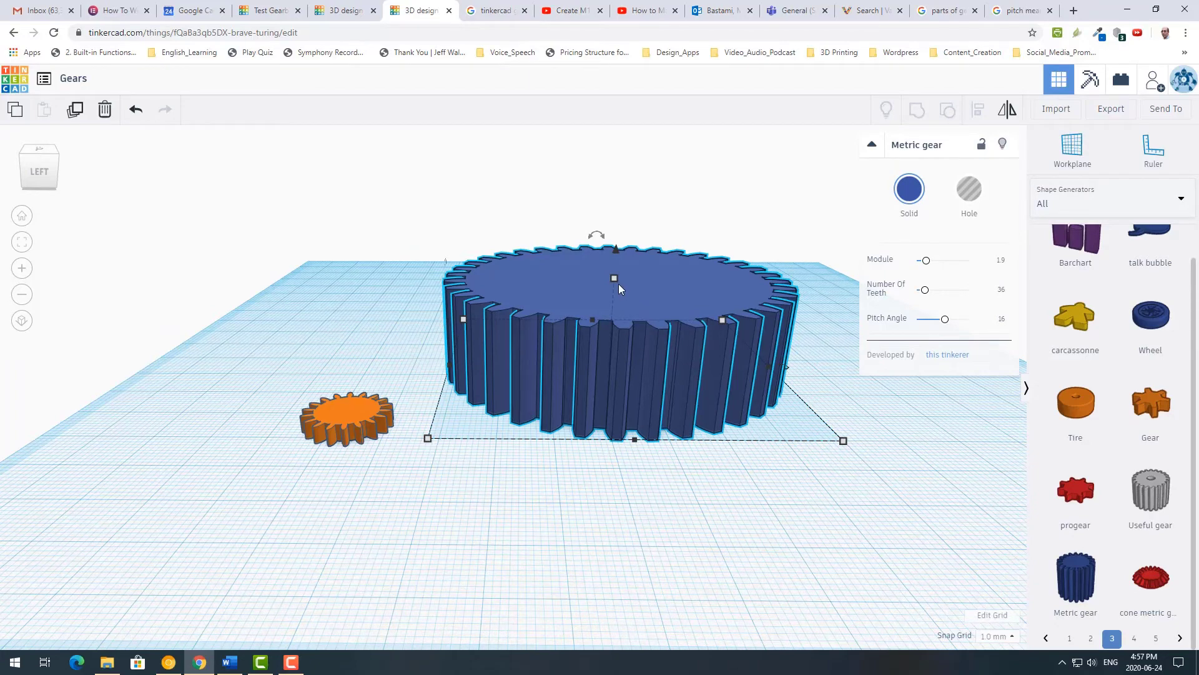
drag(614, 278, 612, 332)
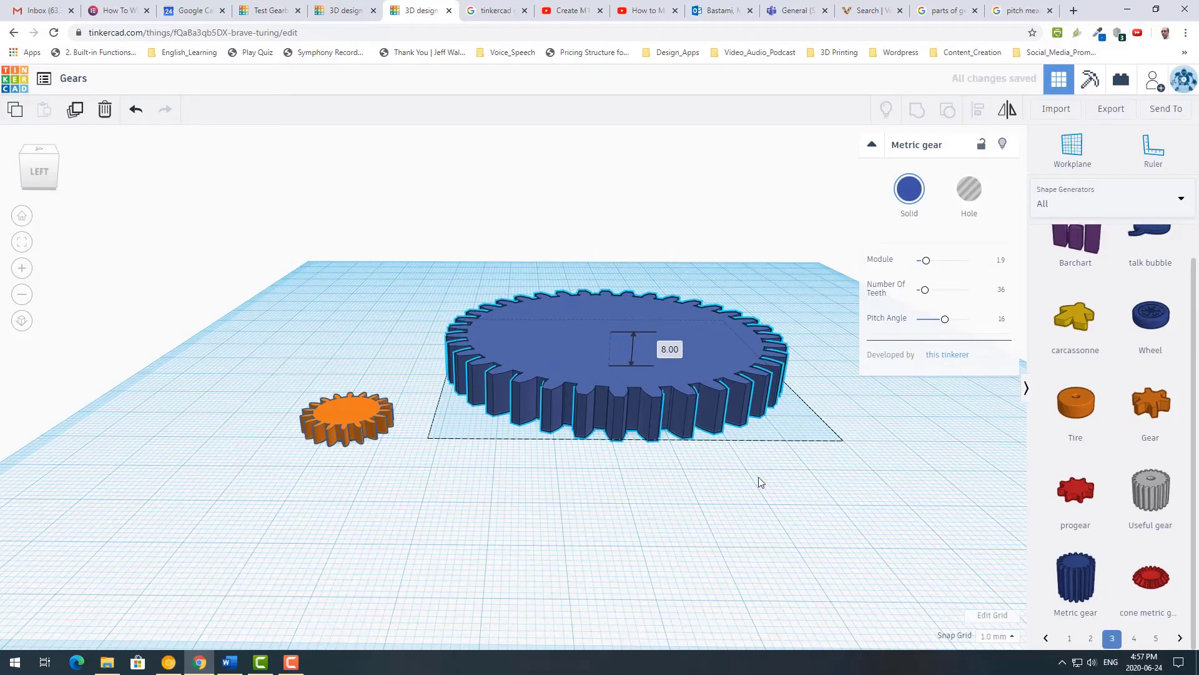
right_drag(760, 481, 776, 457)
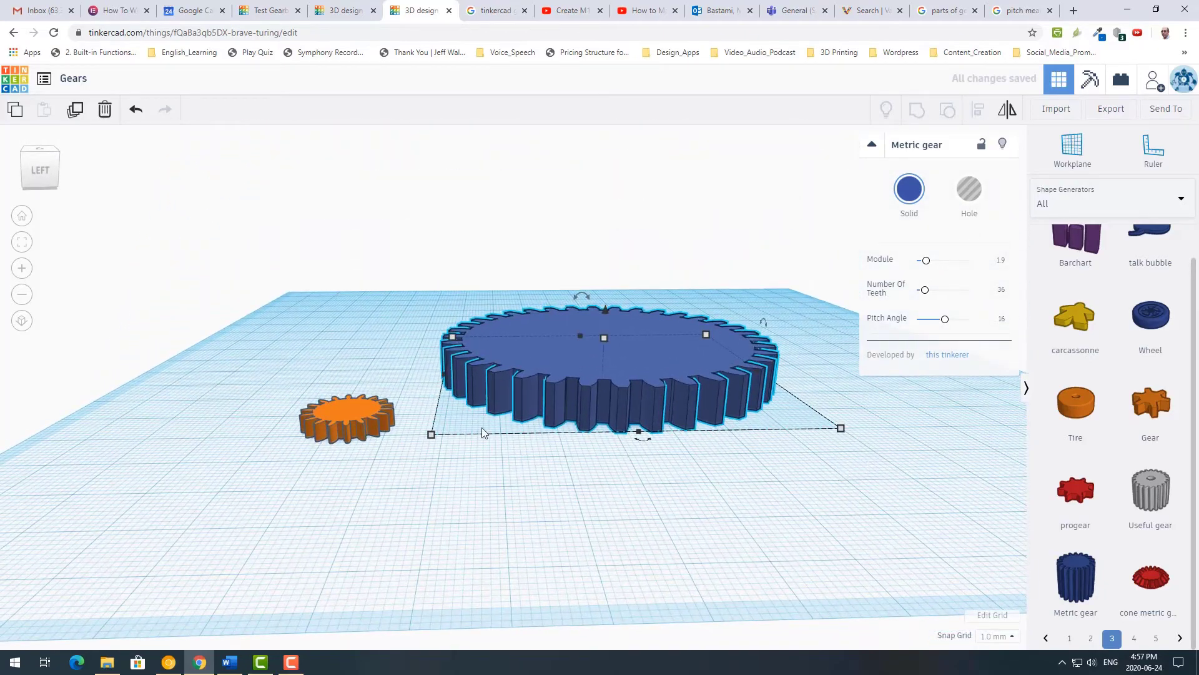
Step: Stretch the small orange gear upward so it is taller than the blue gear, then deselect it
click(339, 411)
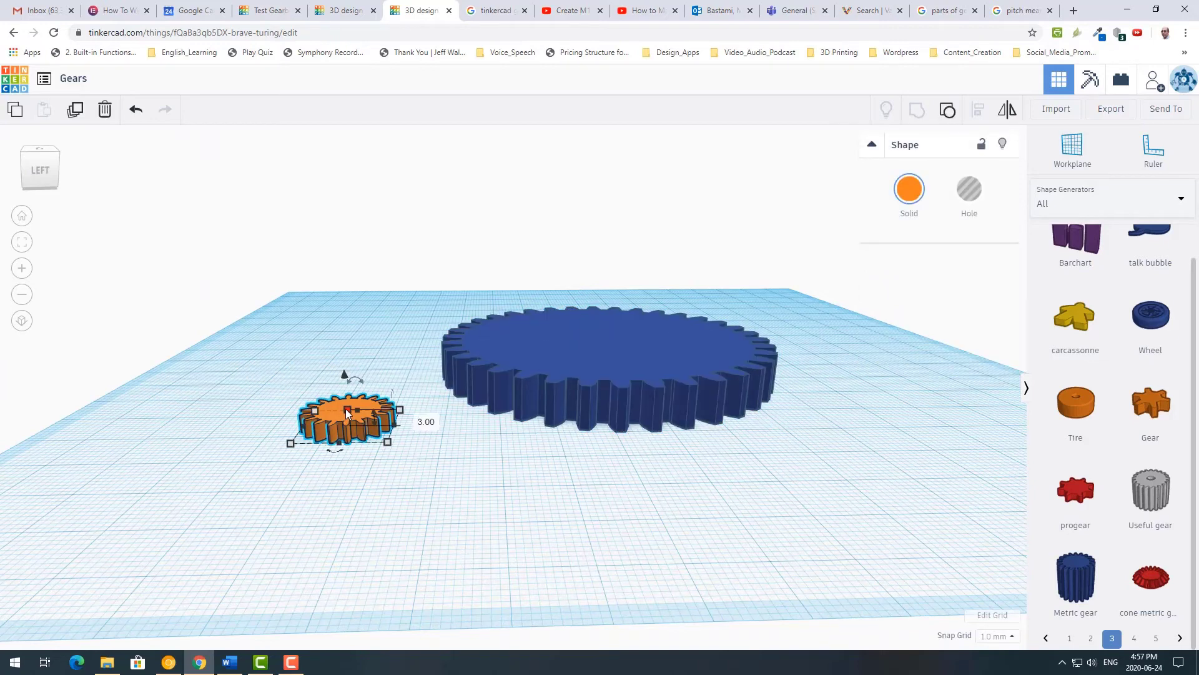
drag(347, 409, 347, 386)
click(513, 485)
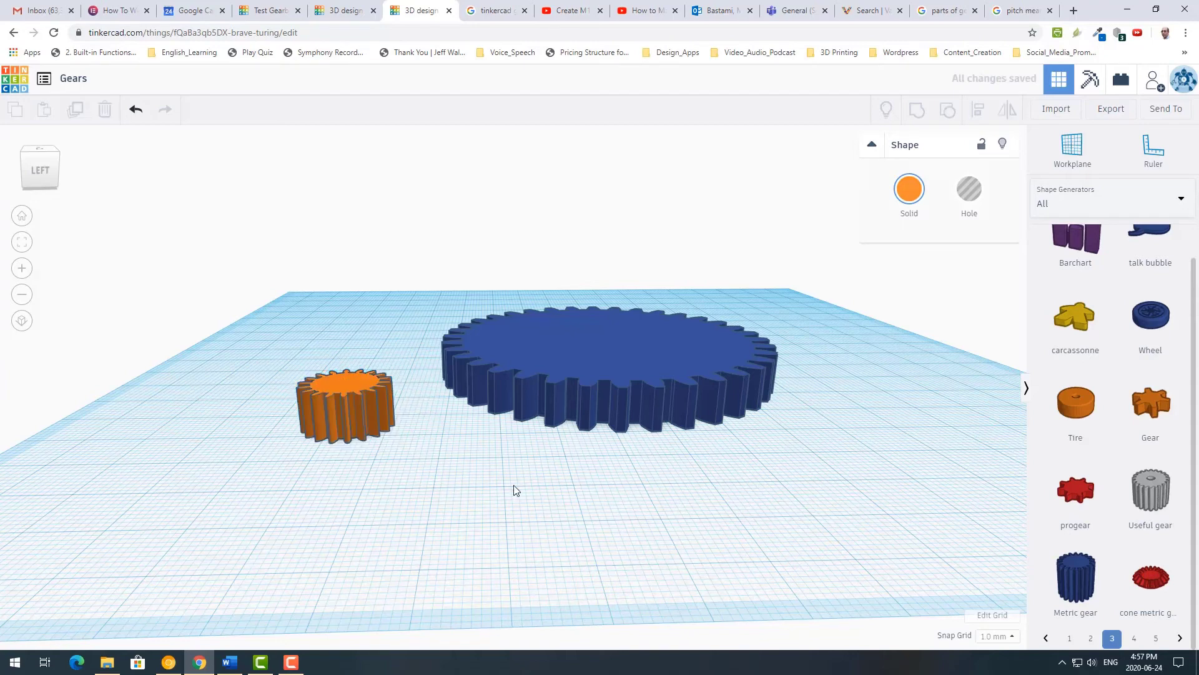
Step: Align the orange gear and the blue metric gear on their centres along both horizontal axes
click(358, 405)
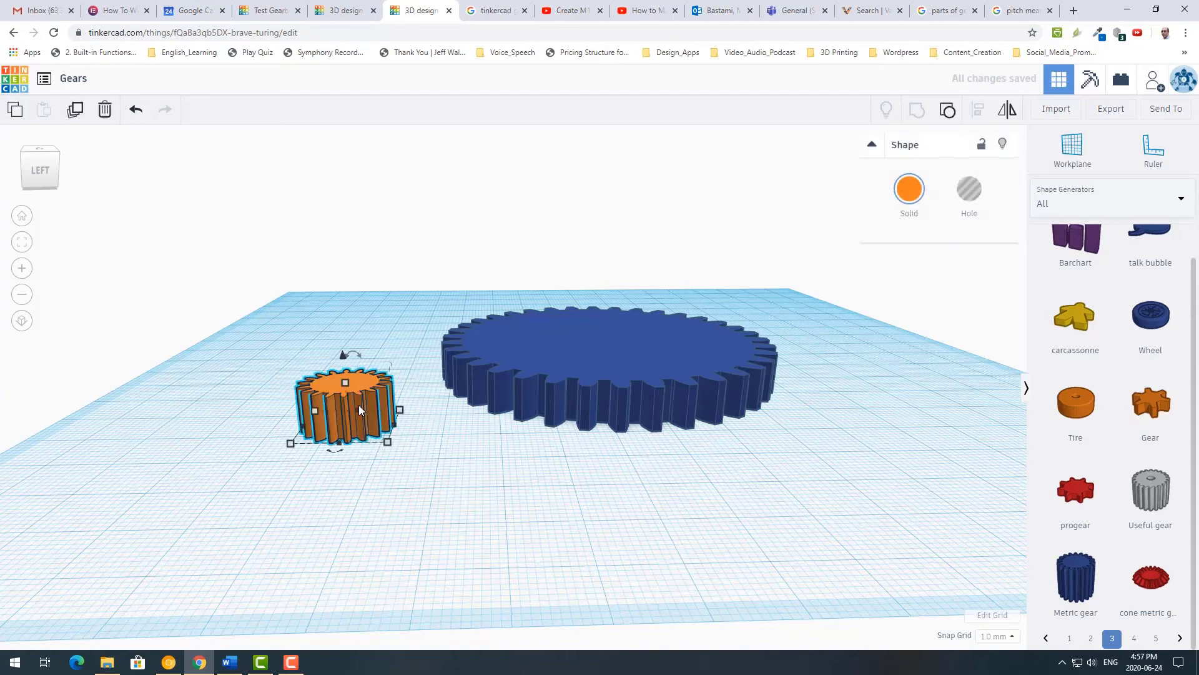
shift+click(659, 383)
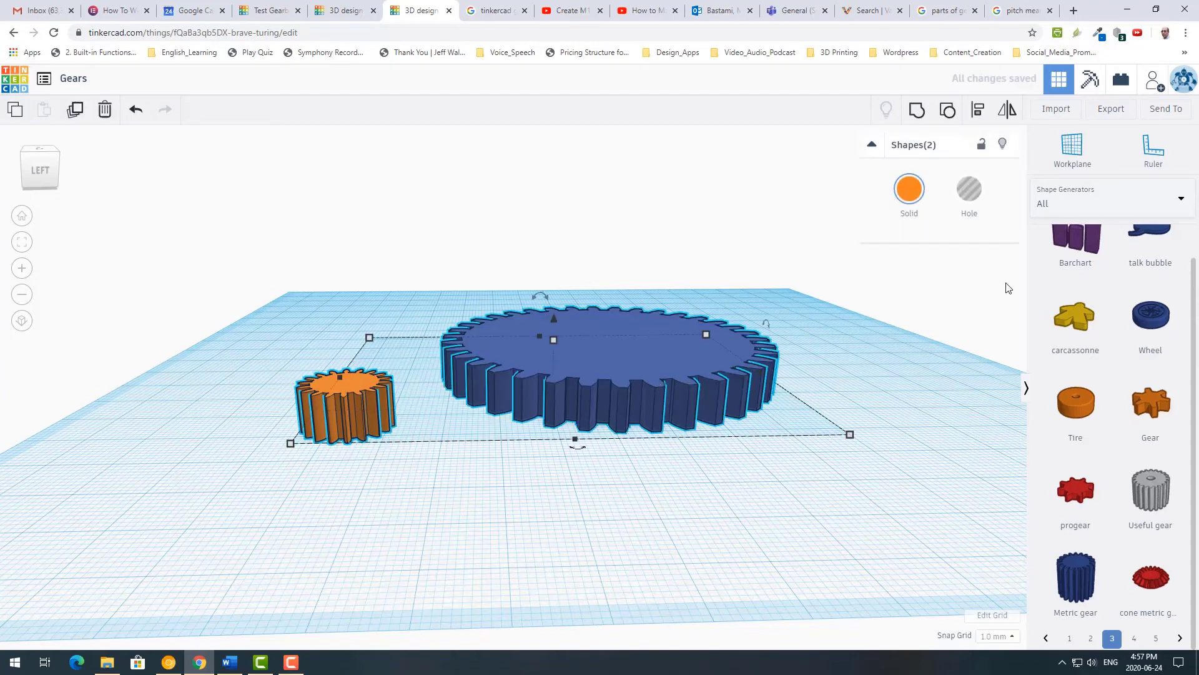
click(977, 116)
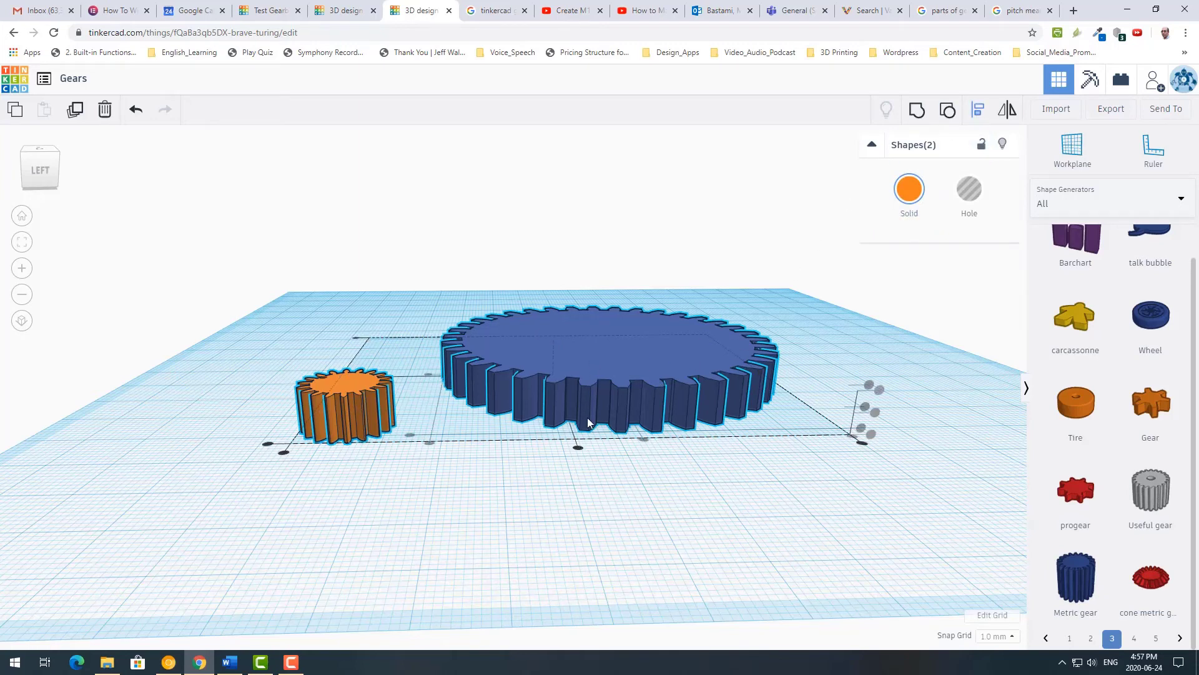
click(578, 447)
click(375, 379)
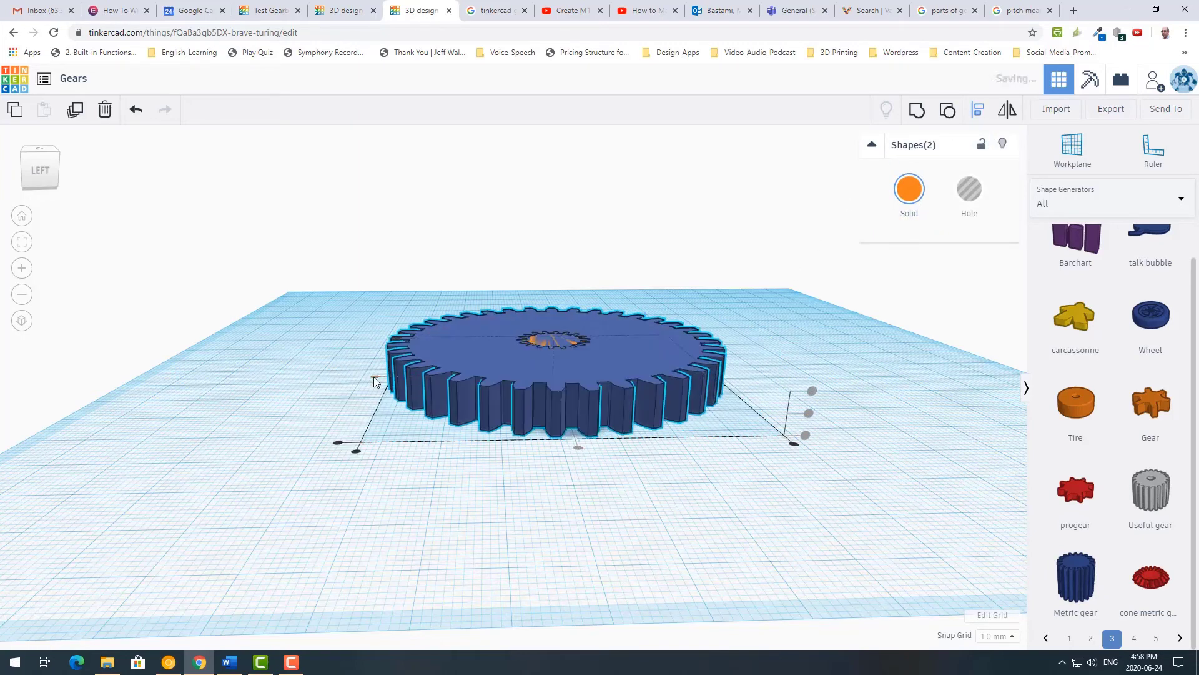
Step: Reduce the centred metric gear's height to 5 mm so the orange gear protrudes above it
click(560, 425)
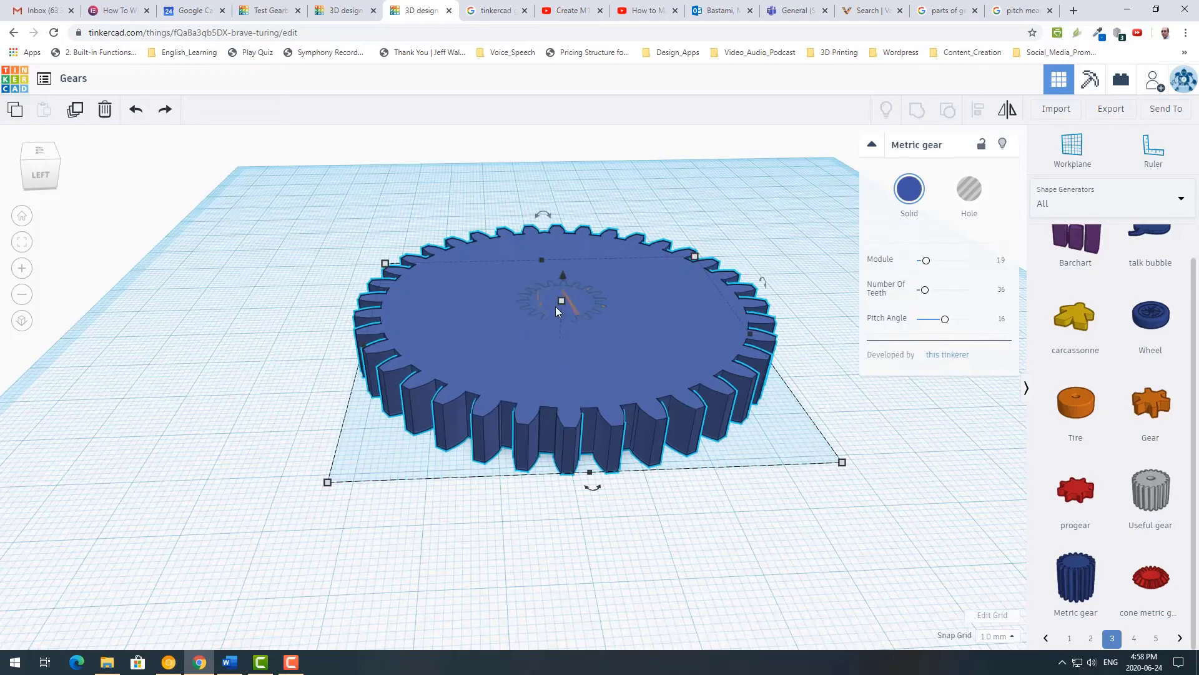
mouse_move(561, 304)
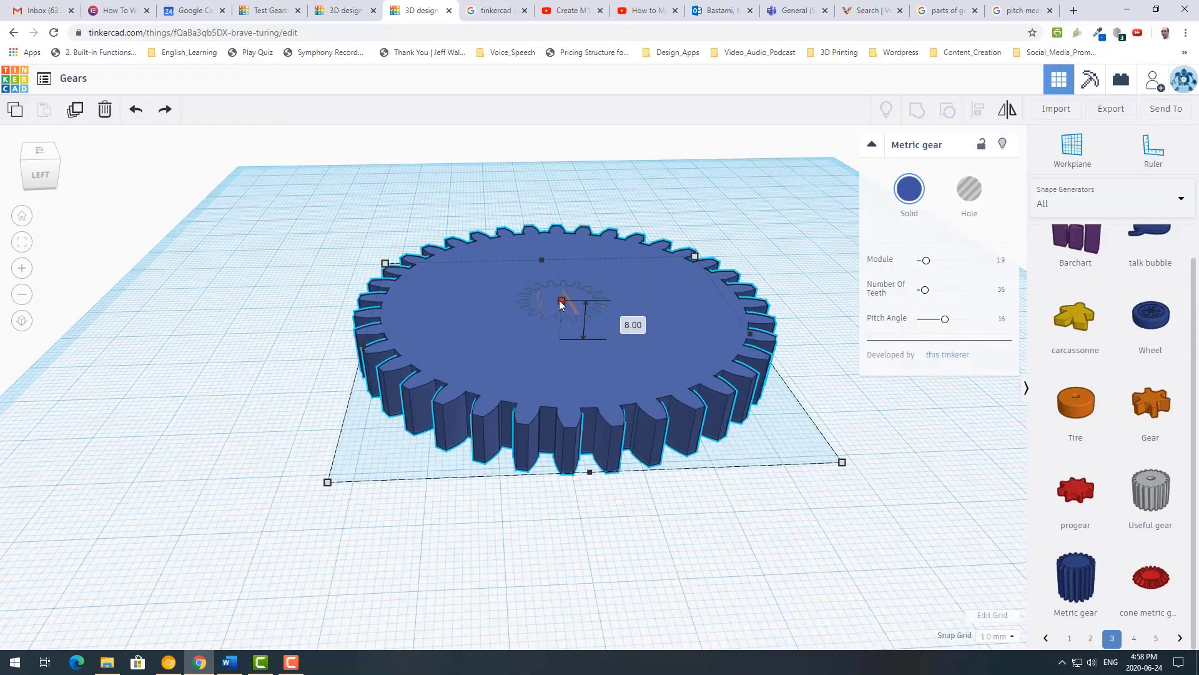
drag(560, 302, 561, 315)
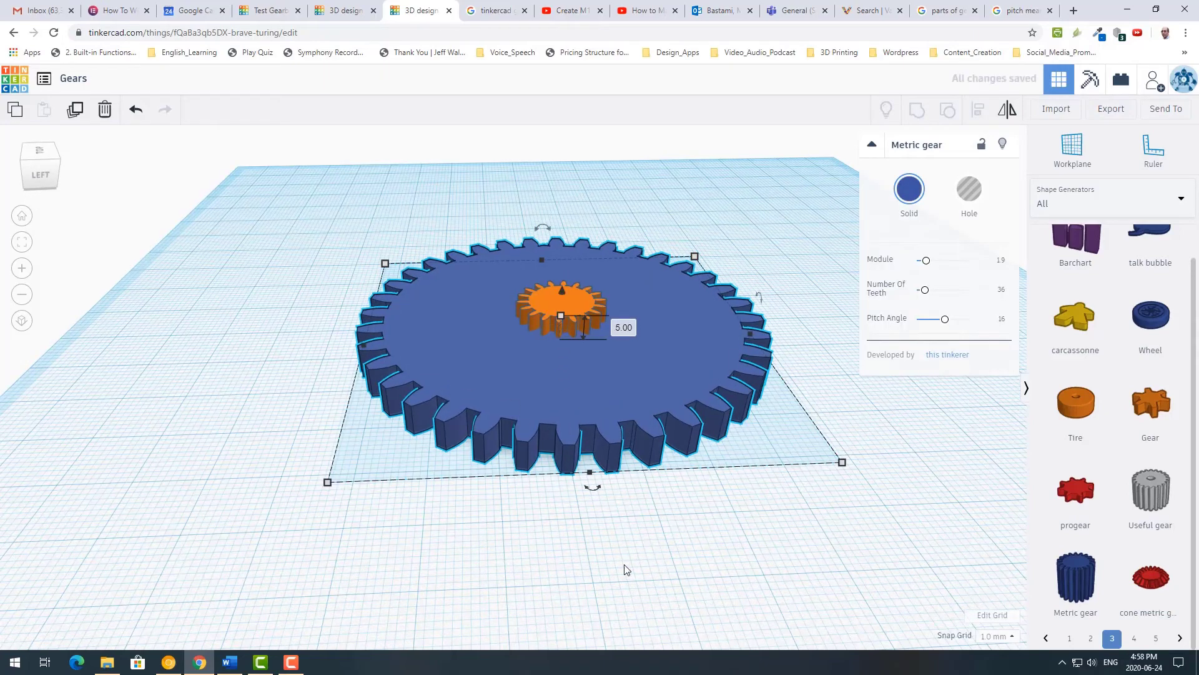
Step: Increase the height of the small orange gear at the centre to 11 mm
right_drag(629, 569, 632, 543)
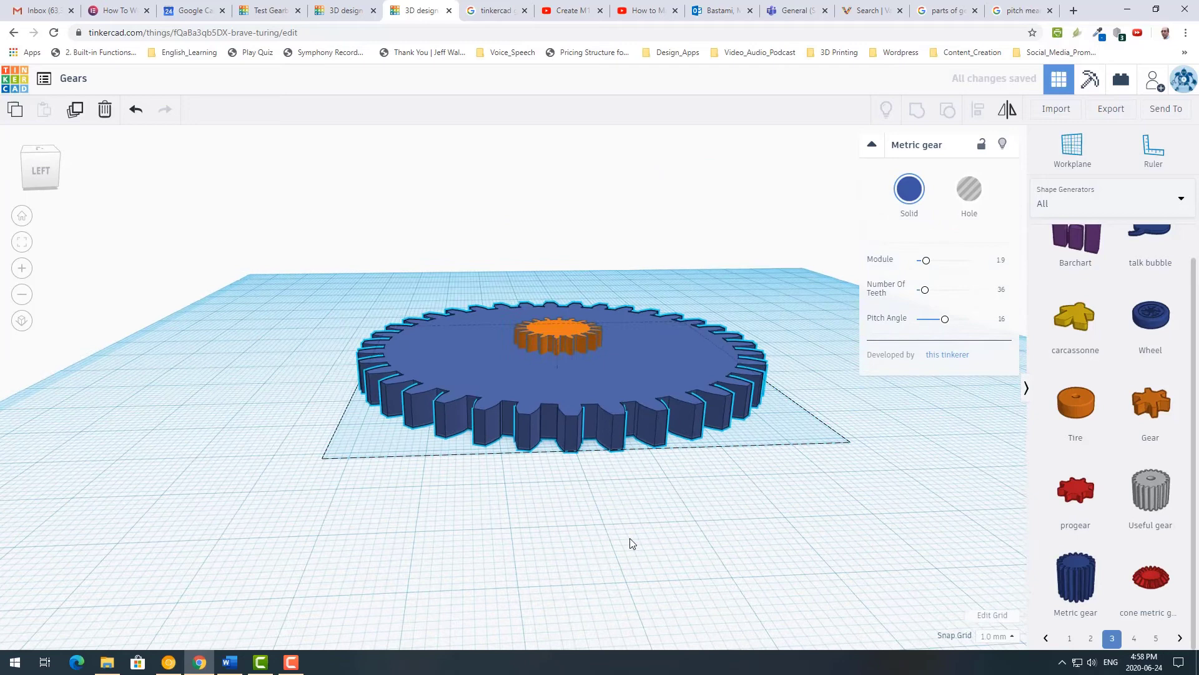
click(569, 330)
drag(558, 325, 558, 305)
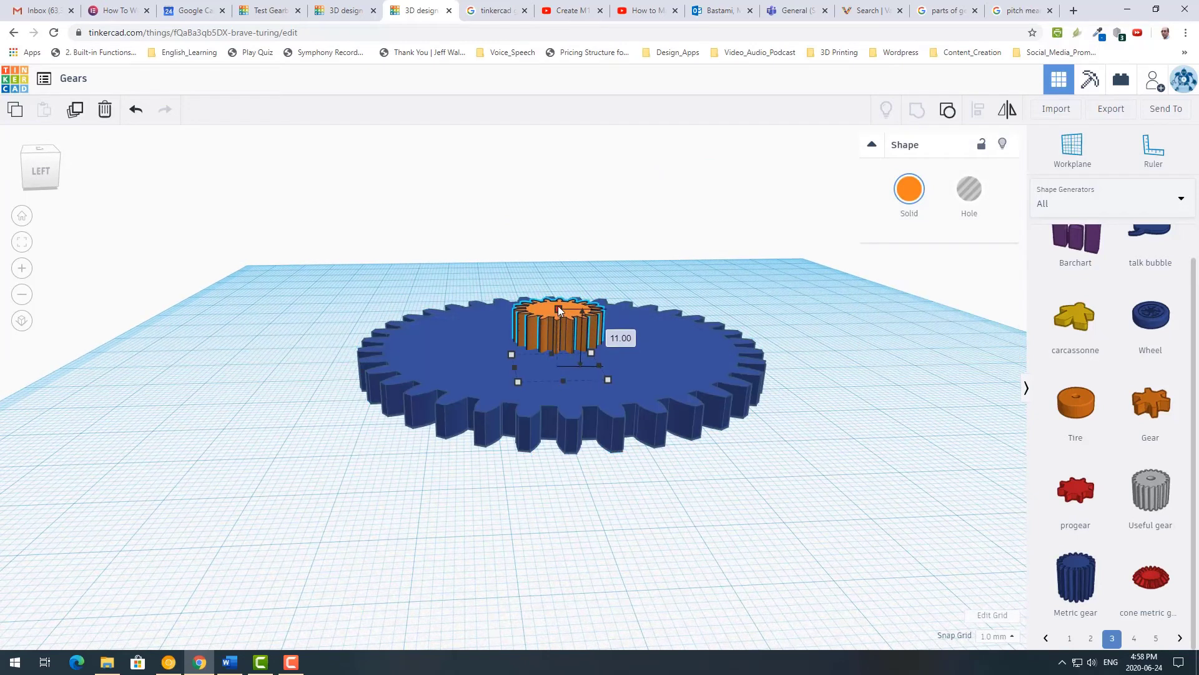
Step: Set the height of the blue metric gear to 7 mm
click(578, 395)
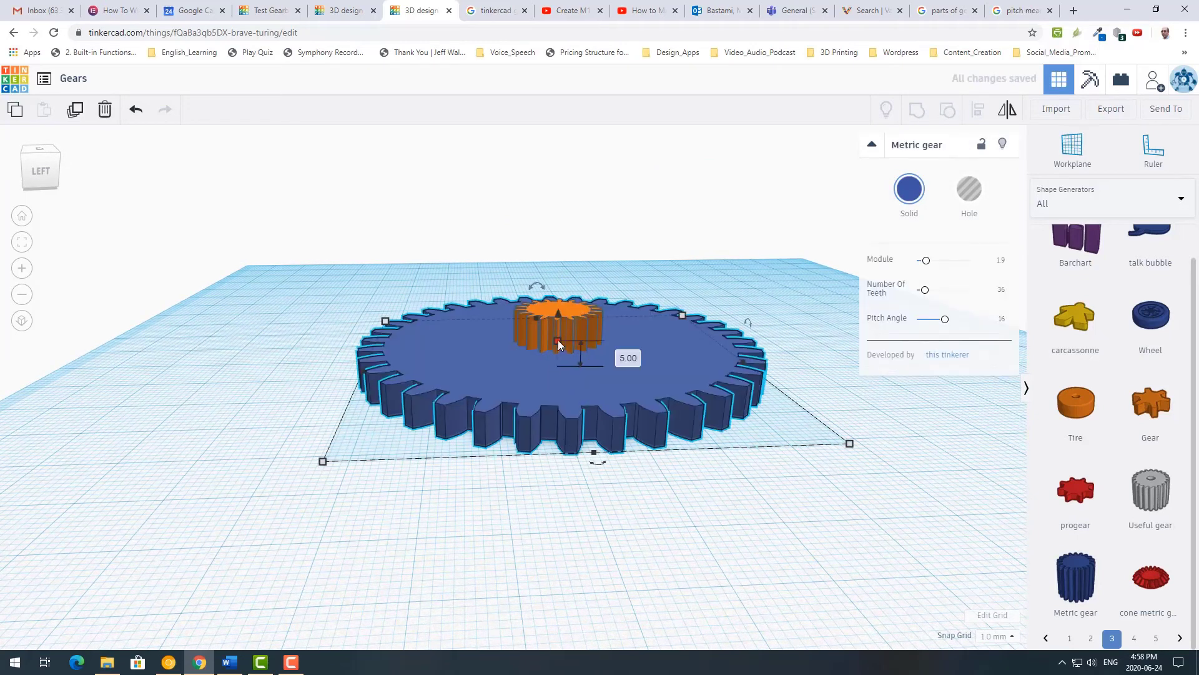
mouse_move(774, 537)
right_down()
mouse_move(774, 560)
mouse_move(807, 545)
mouse_move(778, 559)
right_up()
mouse_move(567, 286)
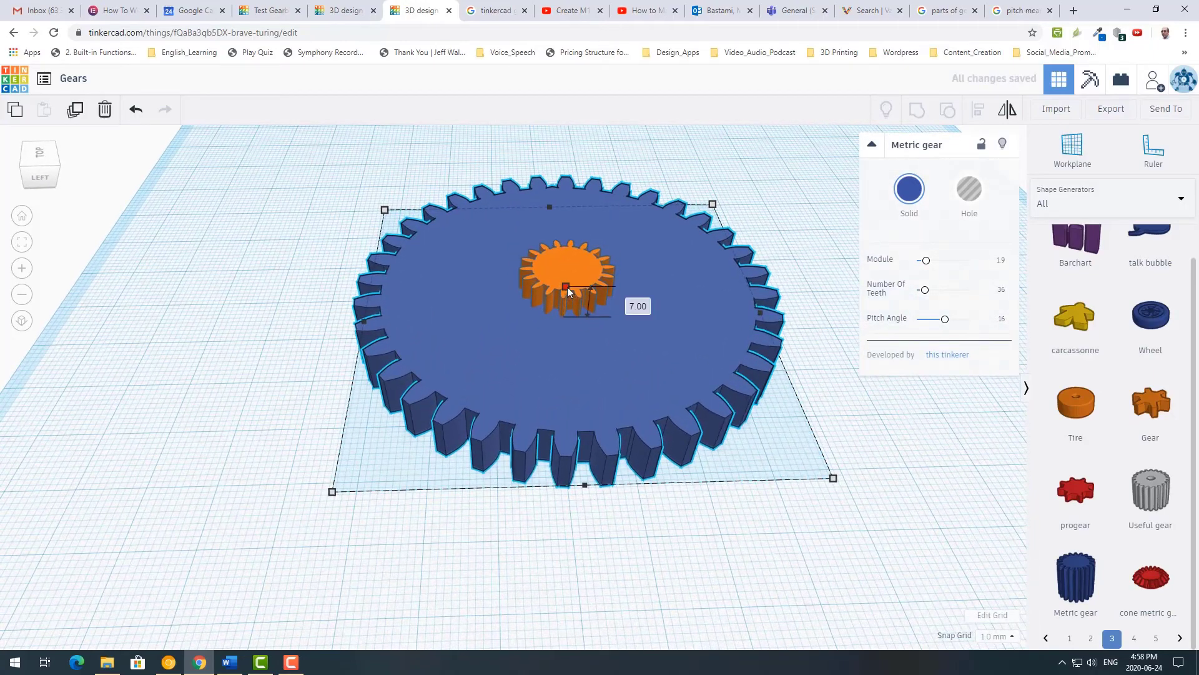
Step: Group the orange gear and the blue metric gear into one compound gear and deselect it
right_drag(695, 457, 645, 535)
click(552, 321)
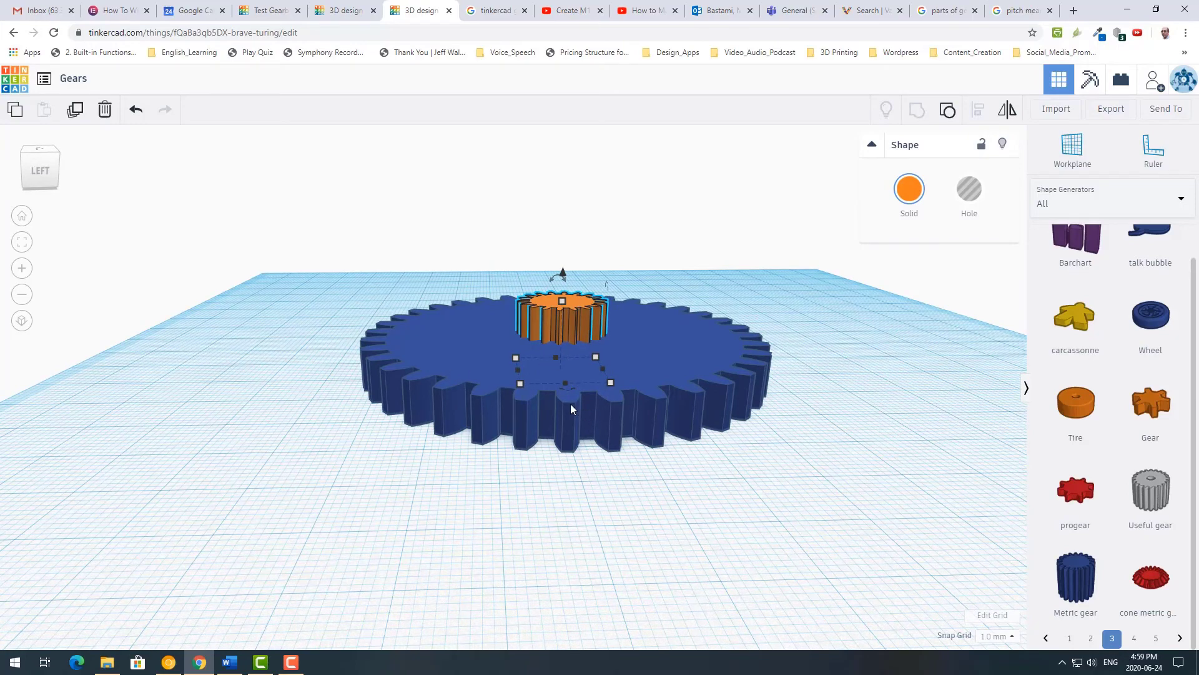
shift+click(677, 394)
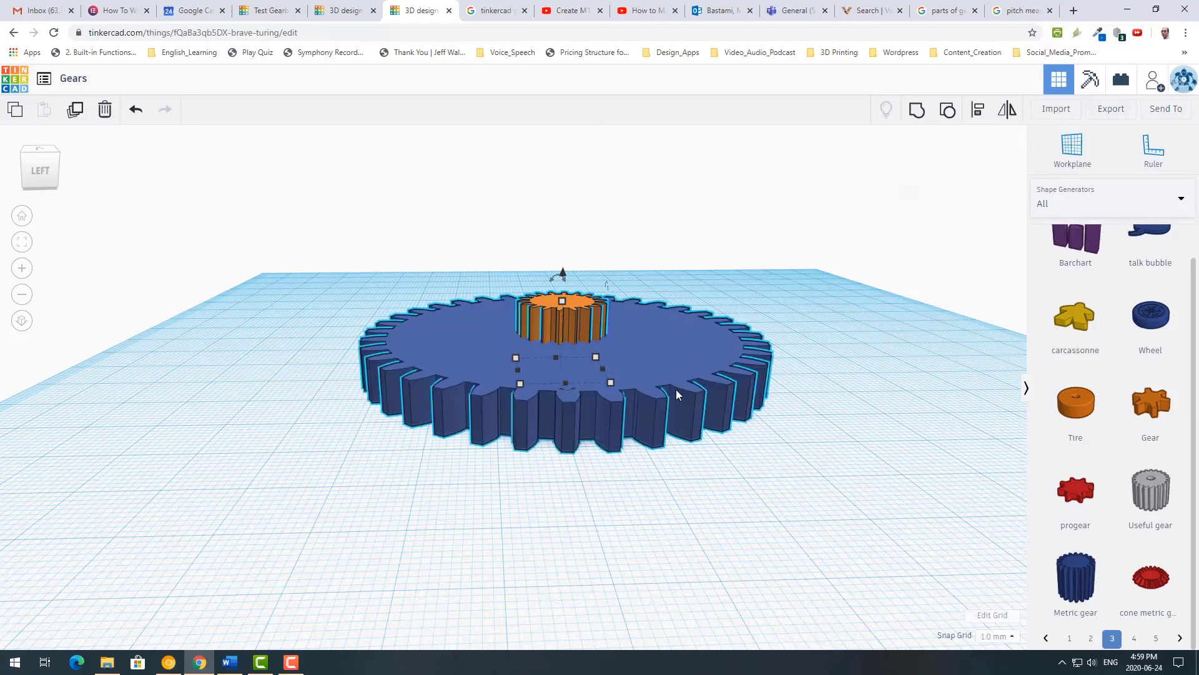
click(917, 112)
click(557, 600)
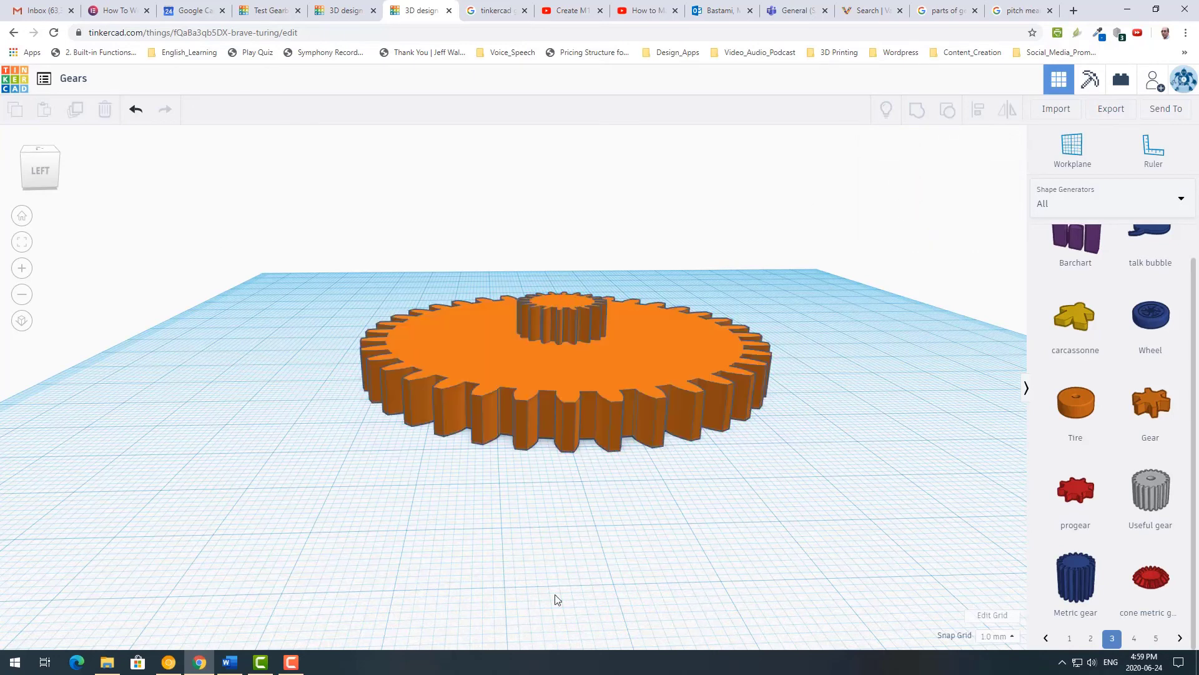
Step: Leave the Gears design for the dashboard and open the Gear Box design for editing
scroll(694, 562, down, 2)
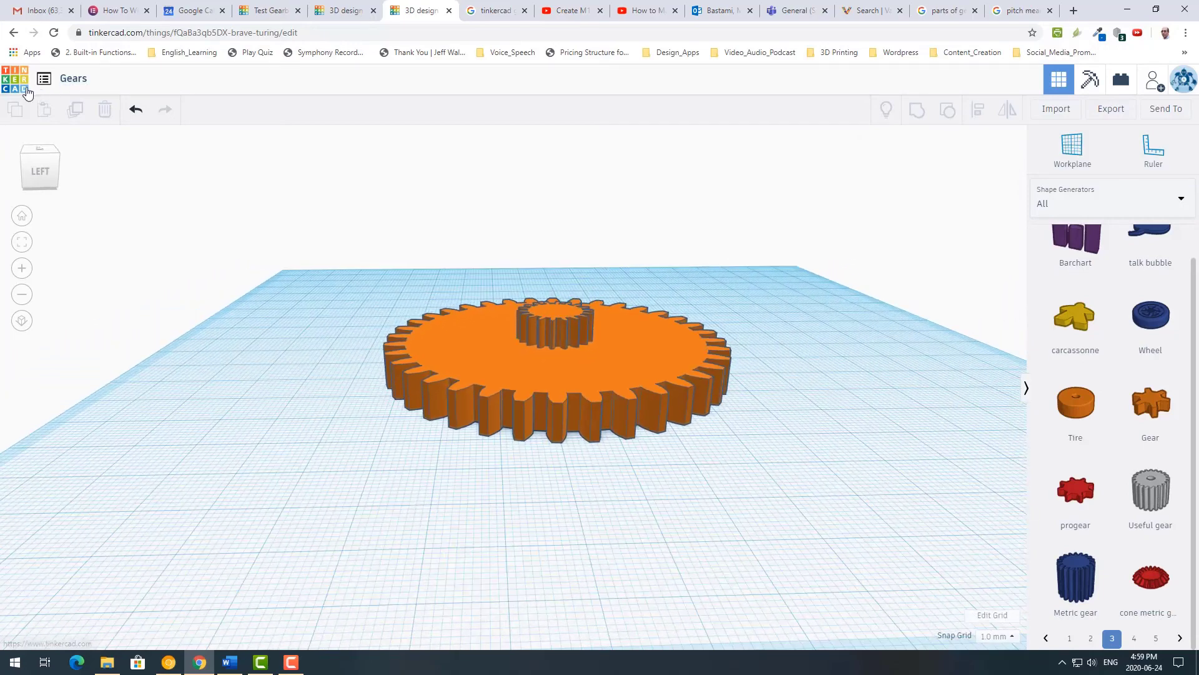
click(16, 86)
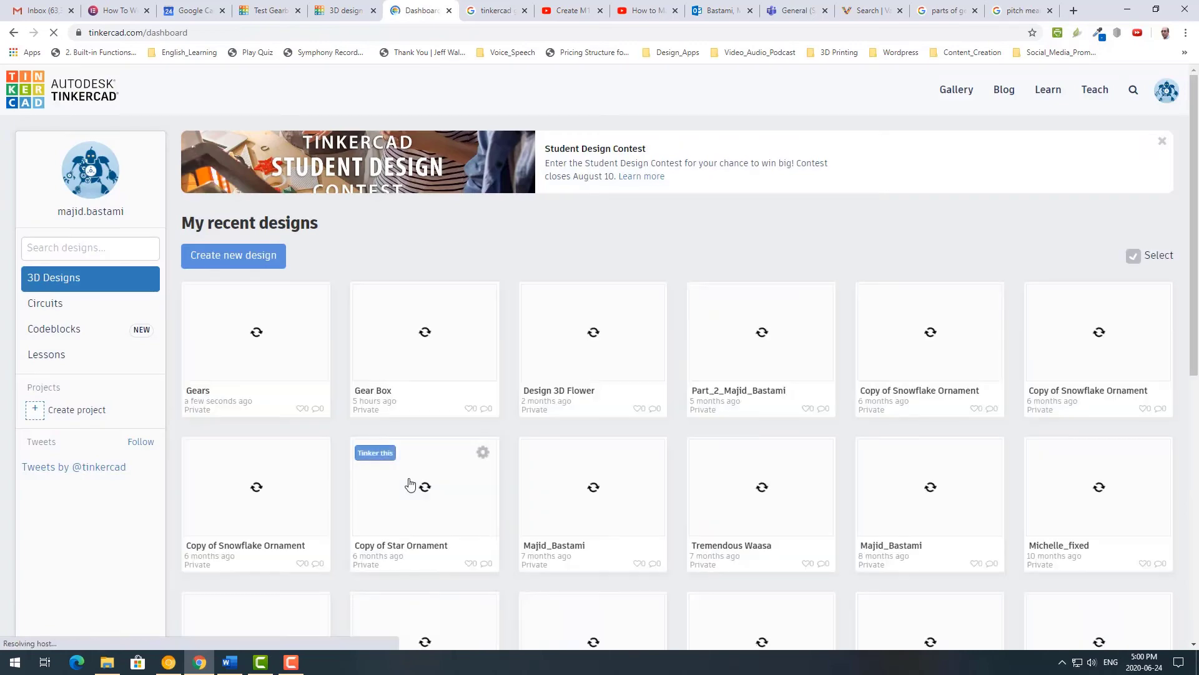
click(383, 300)
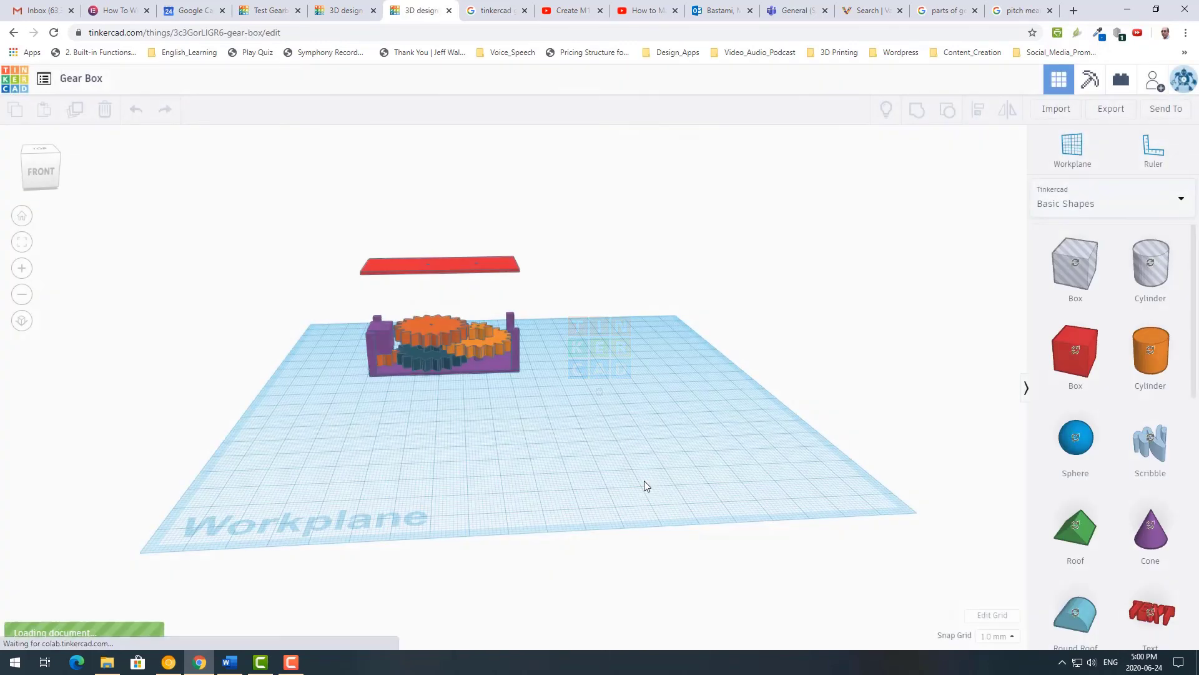
Step: Lower the red lid by 24 mm so it sits on top of the purple gear box
scroll(507, 447, up, 8)
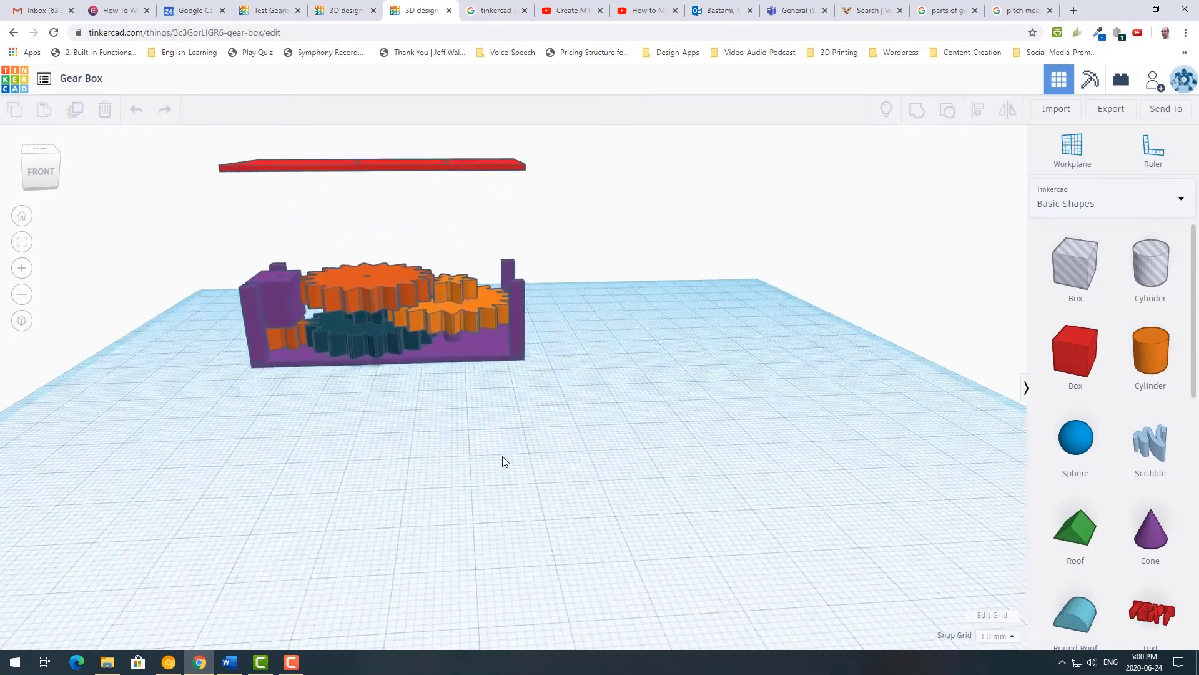
mouse_move(434, 451)
right_down()
mouse_move(436, 417)
mouse_move(461, 402)
mouse_move(460, 436)
mouse_move(443, 434)
right_up()
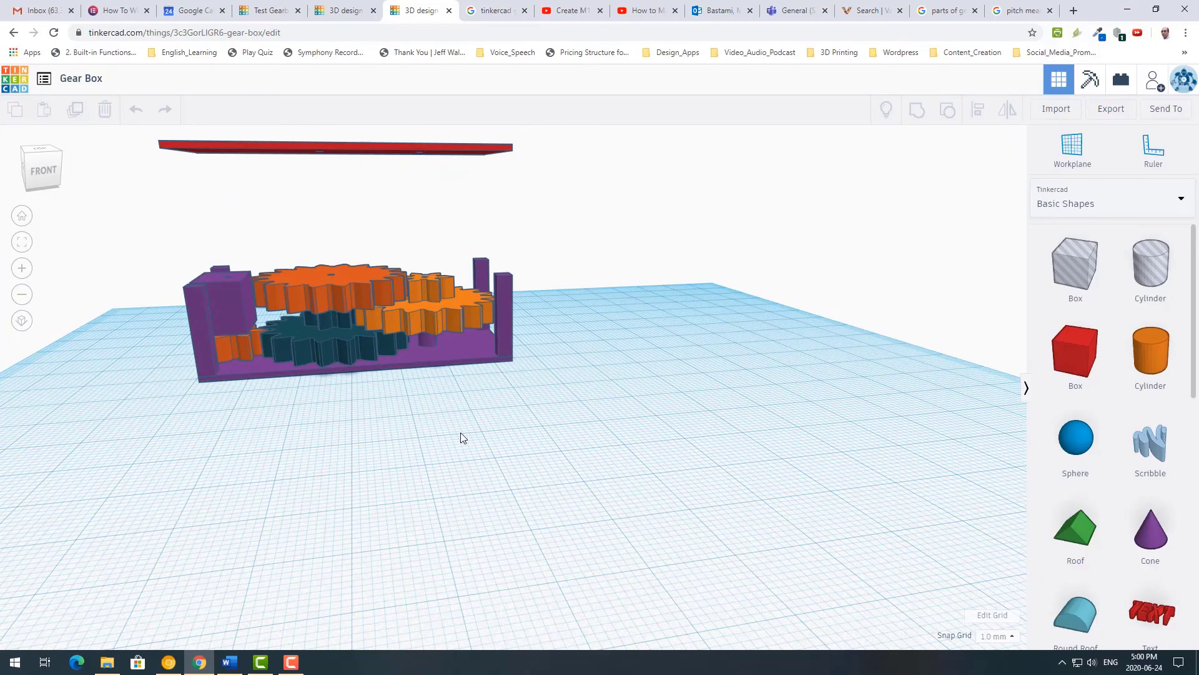
right_drag(460, 438, 489, 542)
scroll(490, 536, down, 3)
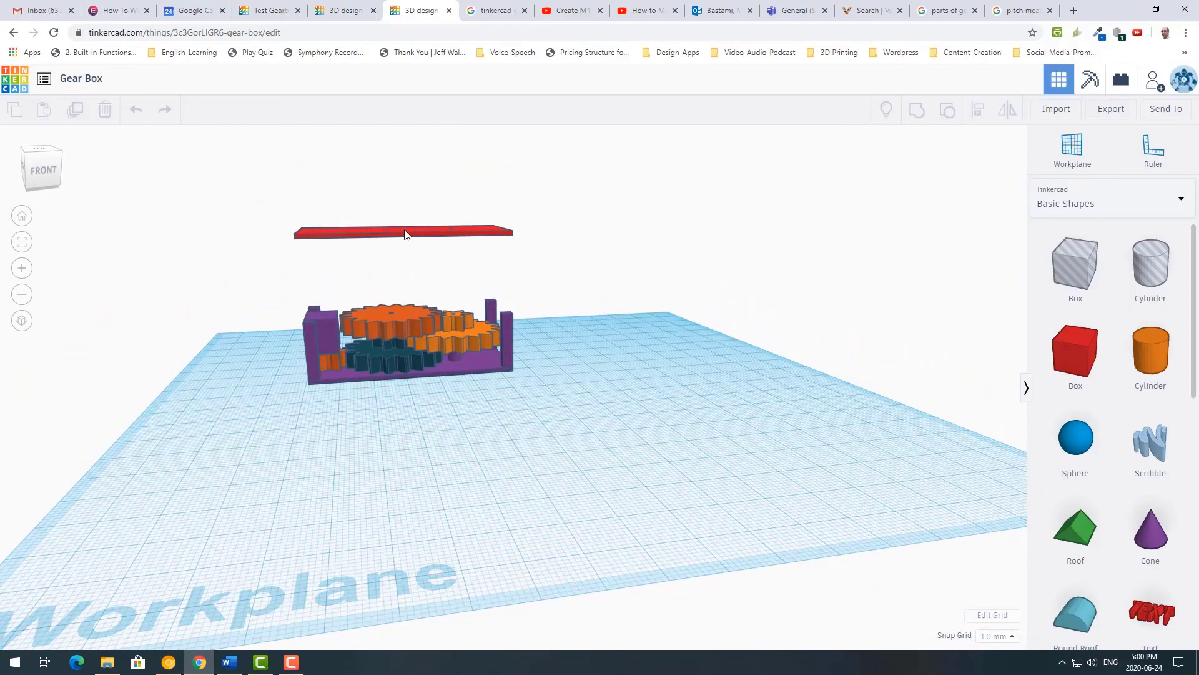
click(404, 234)
drag(401, 203, 403, 278)
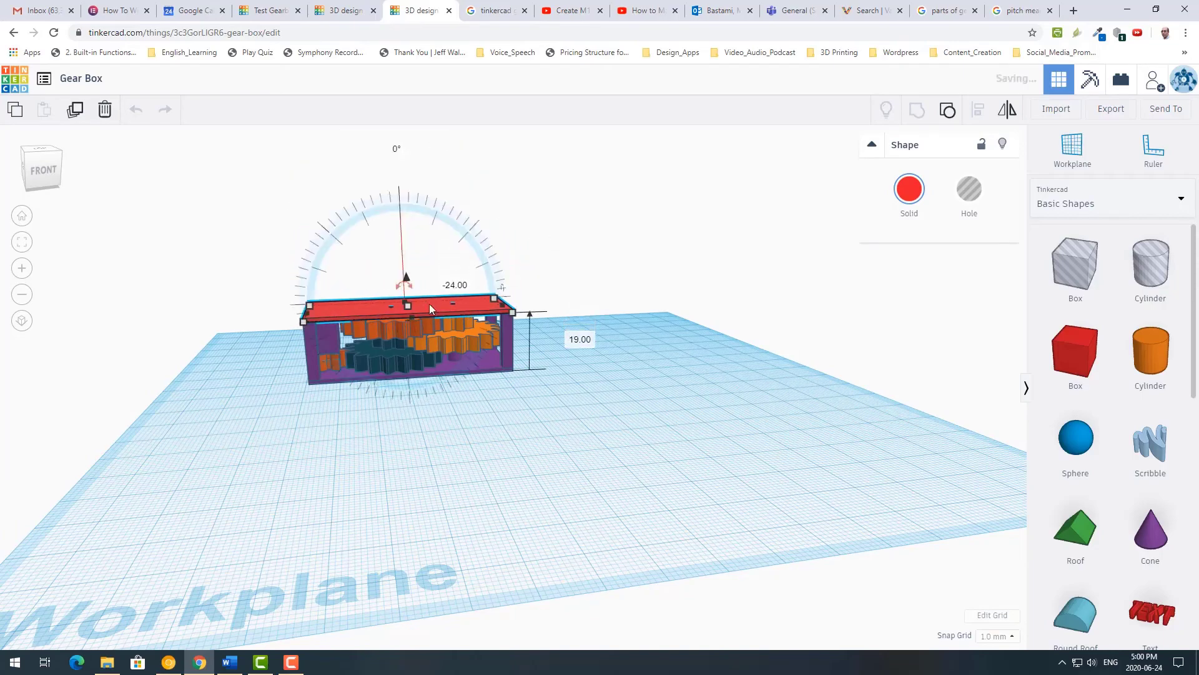
mouse_move(473, 475)
right_down()
mouse_move(467, 402)
mouse_move(450, 506)
mouse_move(429, 506)
mouse_move(436, 476)
mouse_move(454, 479)
right_up()
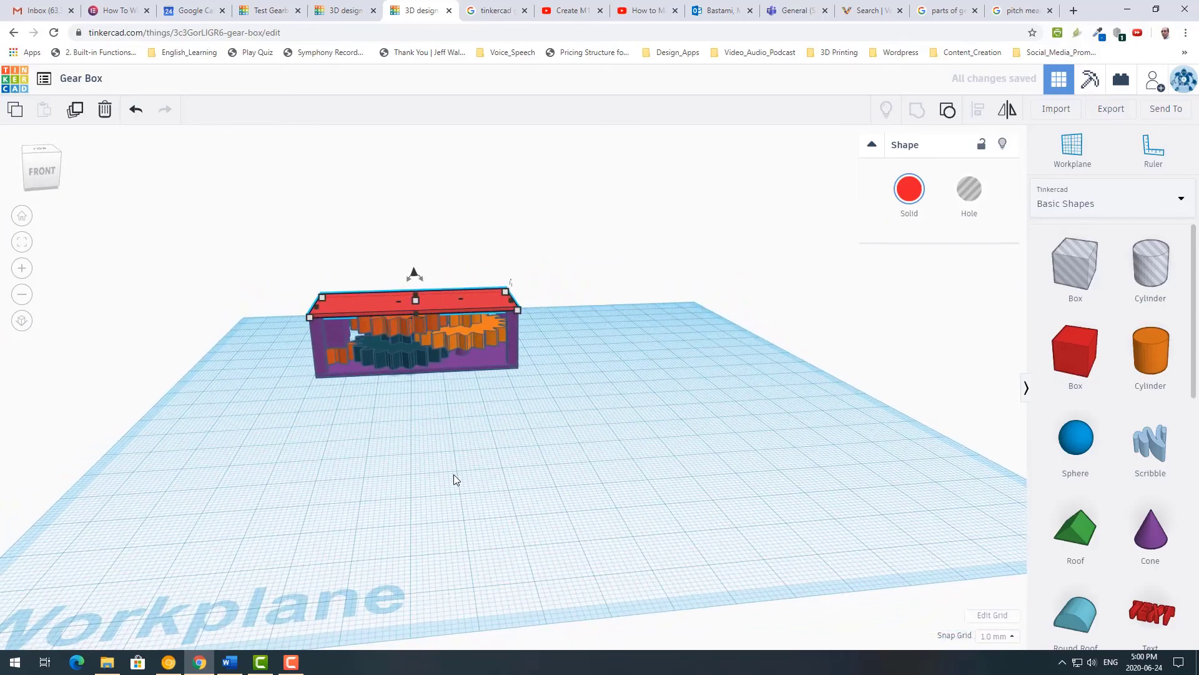